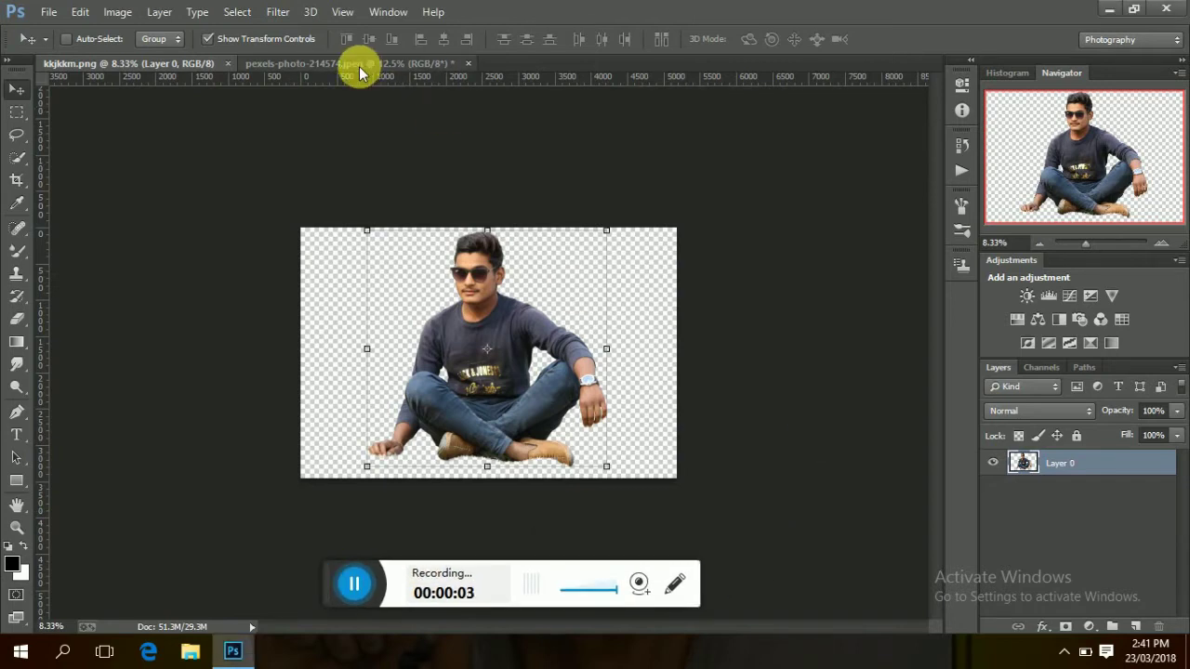
- Bring the cut-out man from kkjkkm.png into the forest photo as Layer 1, scaled to about 49%
{"action": "left_click", "coordinate": [364, 65]}
{"action": "left_click", "coordinate": [133, 62]}
{"action": "left_click", "coordinate": [291, 63]}
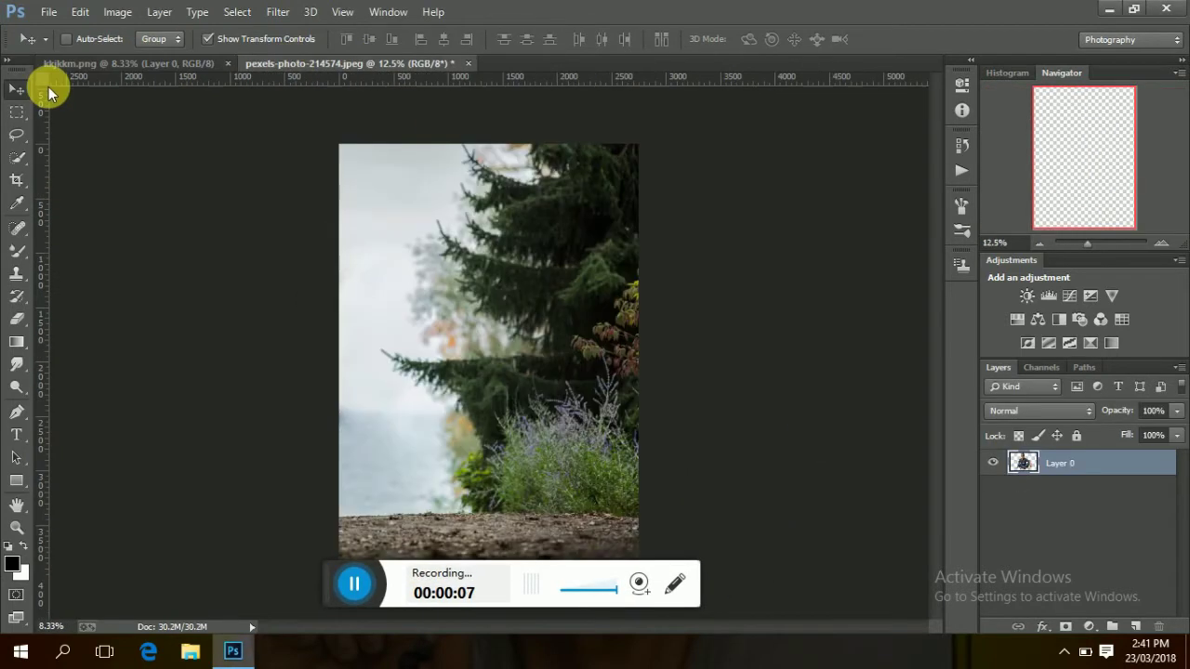
{"action": "left_click", "coordinate": [116, 64]}
{"action": "mouse_move", "coordinate": [474, 241]}
{"action": "left_mouse_down"}
{"action": "mouse_move", "coordinate": [397, 63]}
{"action": "mouse_move", "coordinate": [534, 259]}
{"action": "left_mouse_up"}
{"action": "left_click", "coordinate": [660, 316]}
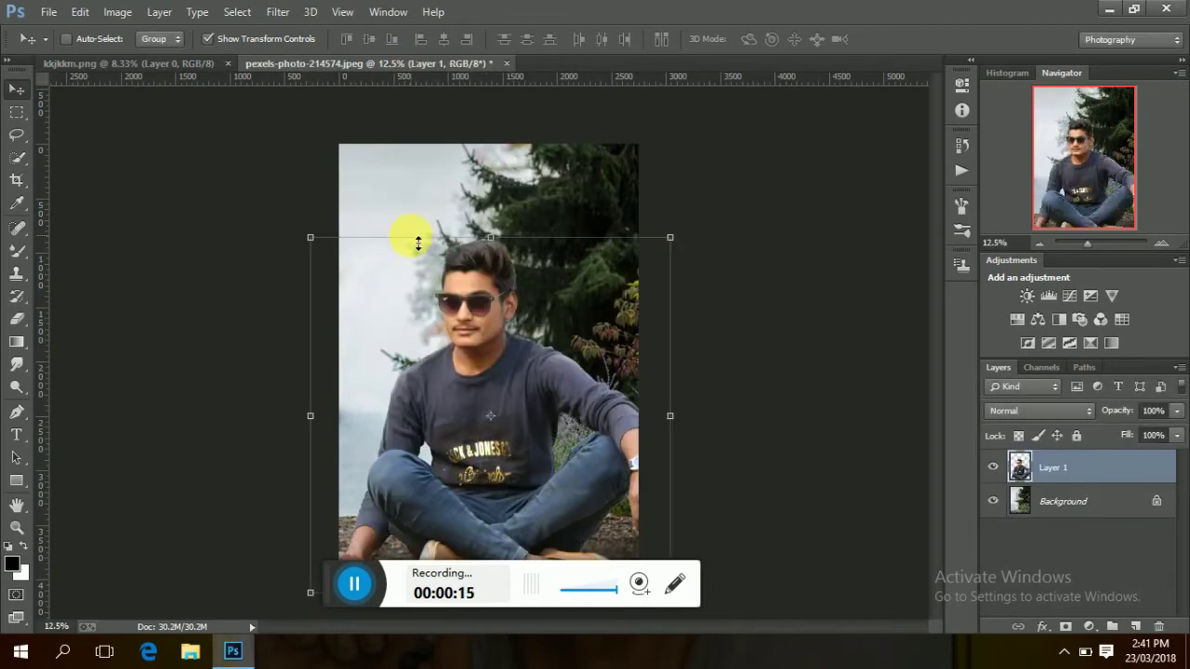
{"action": "mouse_move", "coordinate": [313, 236]}
{"action": "left_mouse_down"}
{"action": "mouse_move", "coordinate": [563, 391]}
{"action": "mouse_move", "coordinate": [610, 456]}
{"action": "mouse_move", "coordinate": [526, 394]}
{"action": "left_mouse_up"}
{"action": "left_click", "coordinate": [786, 39]}
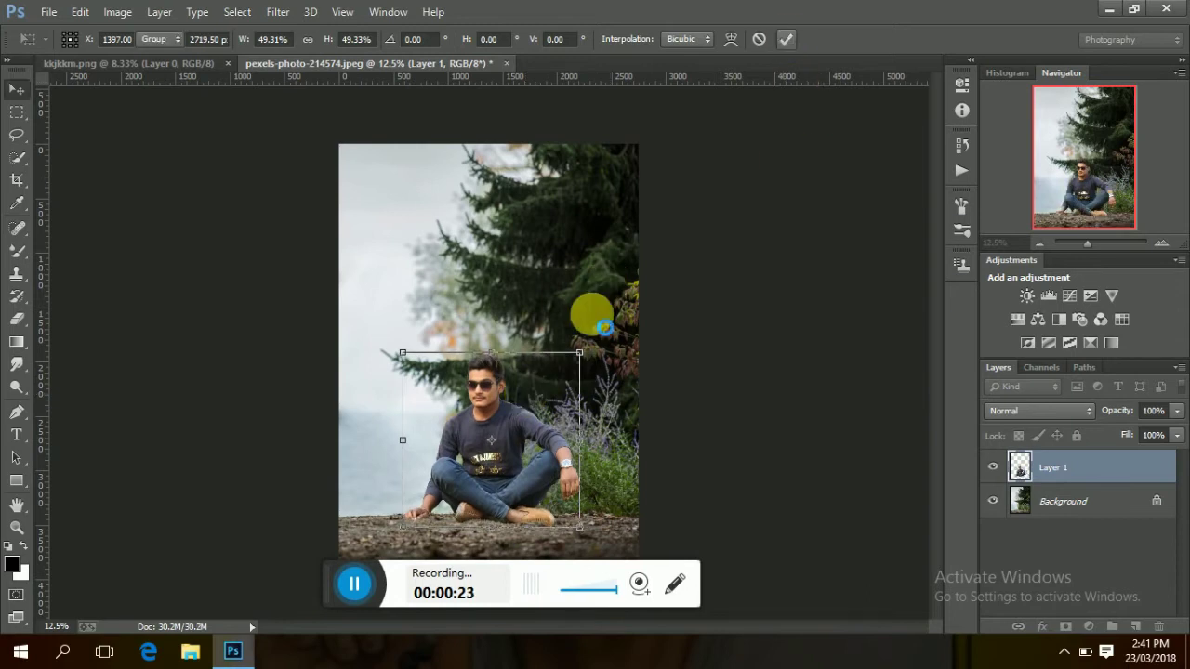
- Nudge the man slightly up and to the left in the forest photo
{"action": "key", "text": "ctrl+plus"}
{"action": "key", "text": "ctrl+plus"}
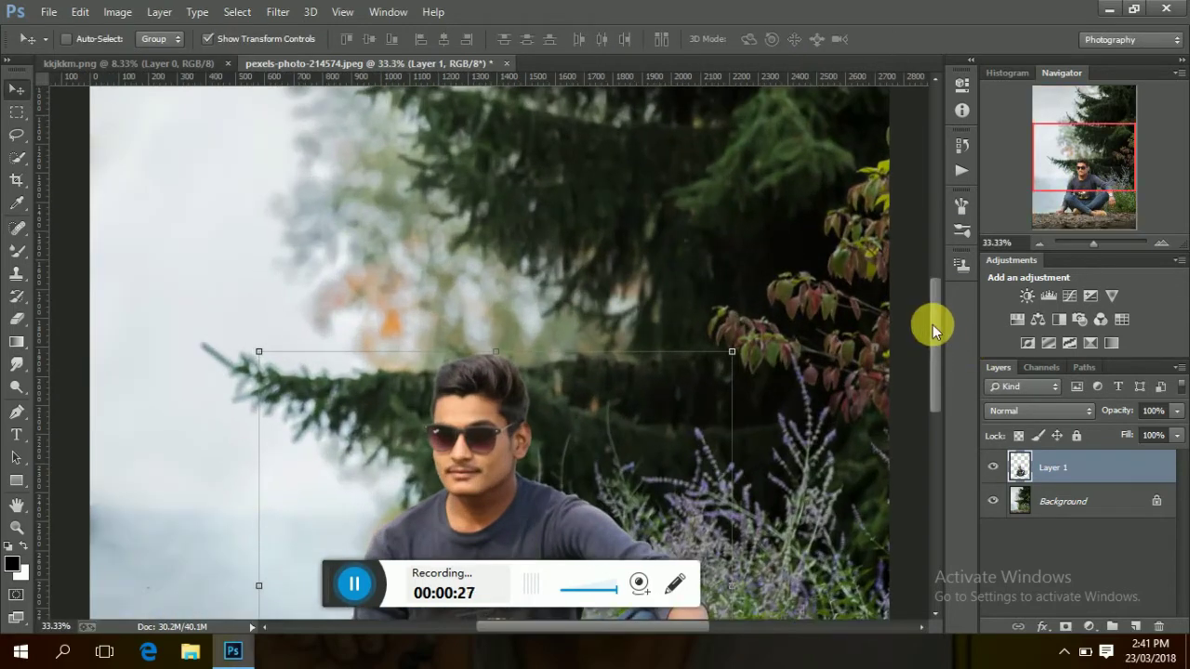
{"action": "left_click_drag", "start_coordinate": [932, 325], "coordinate": [922, 422]}
{"action": "left_click_drag", "start_coordinate": [581, 273], "coordinate": [560, 270]}
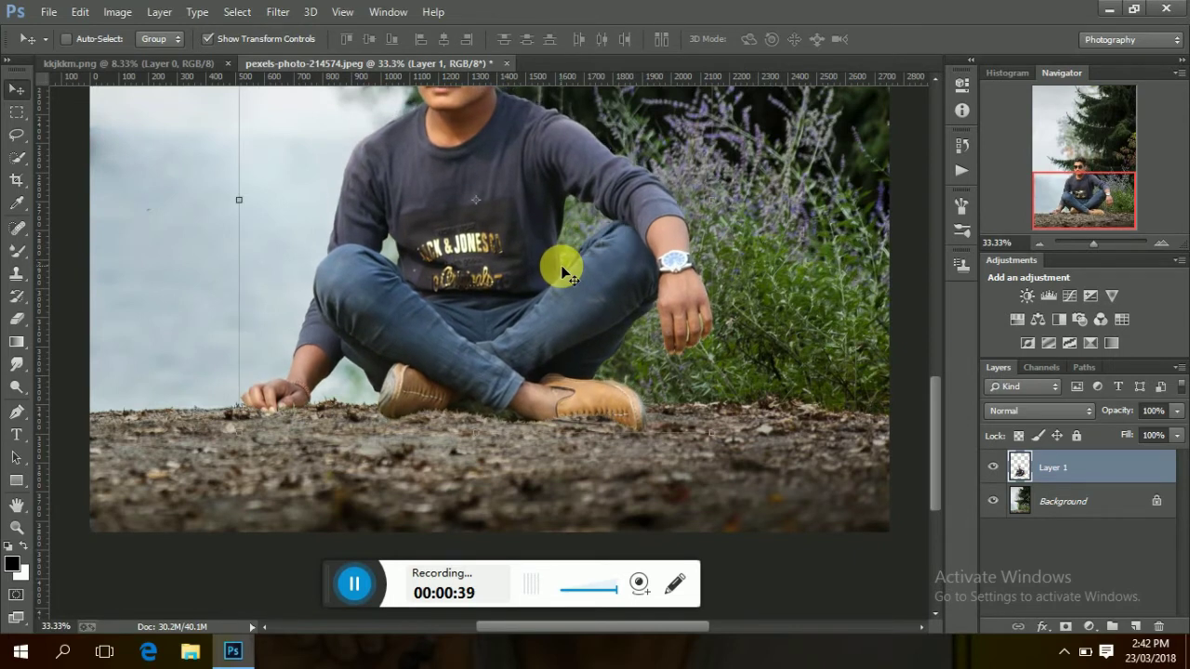
{"action": "key", "text": "ctrl+minus"}
{"action": "key", "text": "ctrl+minus"}
{"action": "key", "text": "ctrl+minus"}
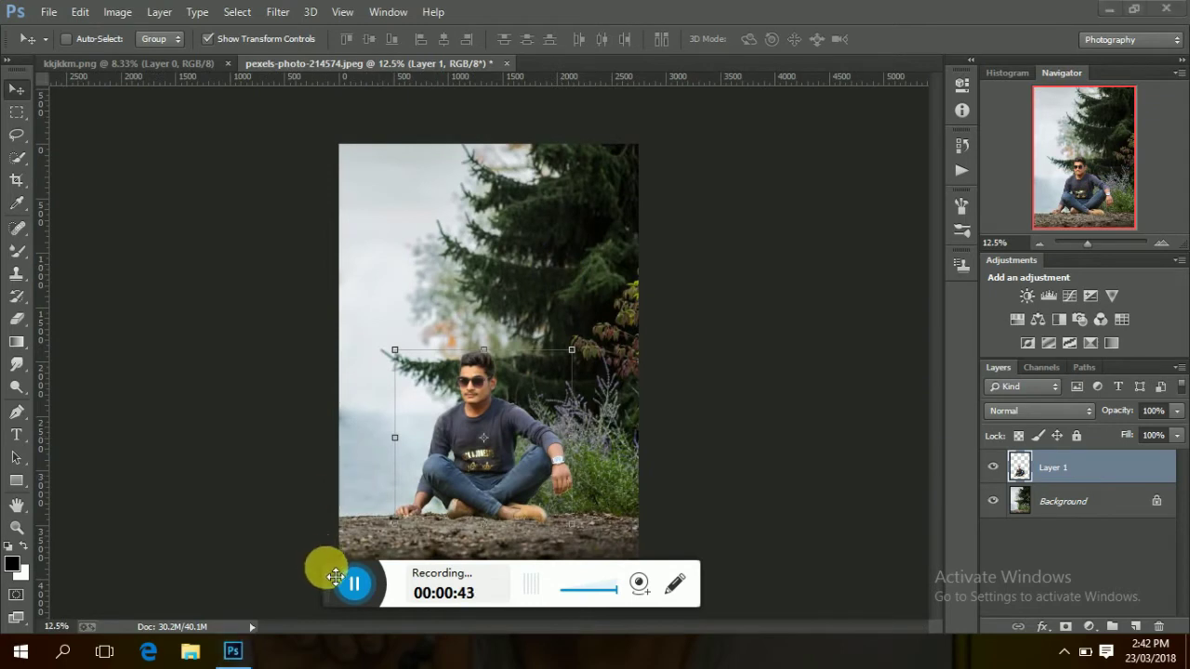
{"action": "left_click_drag", "start_coordinate": [335, 577], "coordinate": [318, 587]}
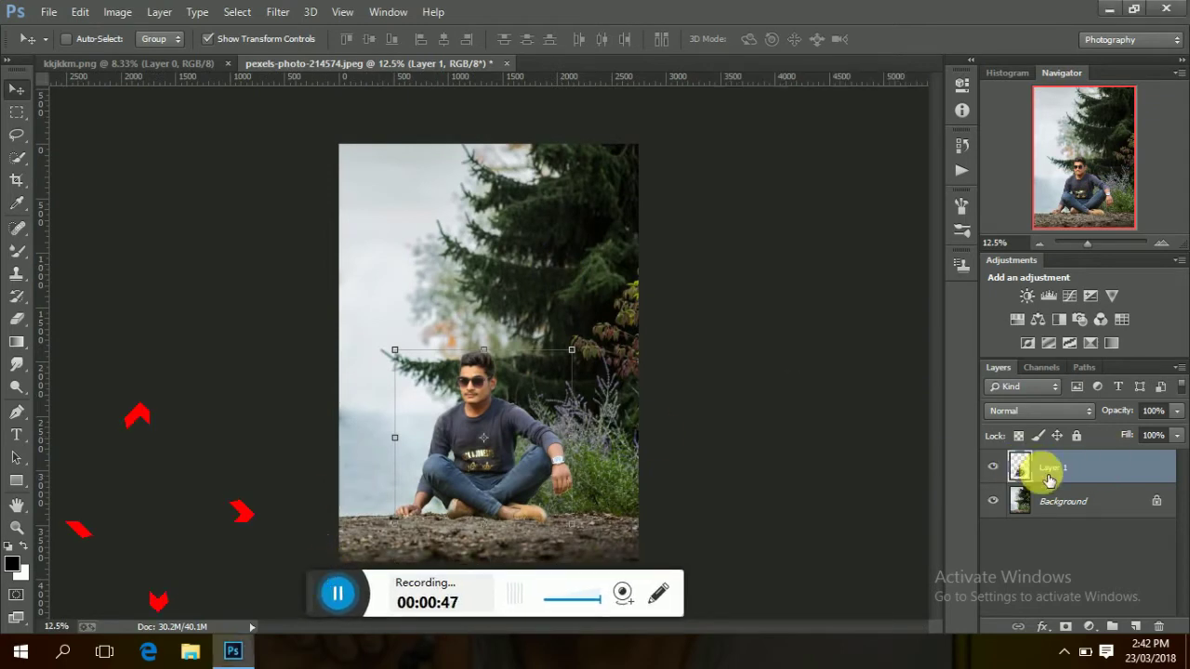
- Add an empty Layer 2 above the man's layer and select it
{"action": "left_click", "coordinate": [1135, 626]}
{"action": "left_click", "coordinate": [1107, 502]}
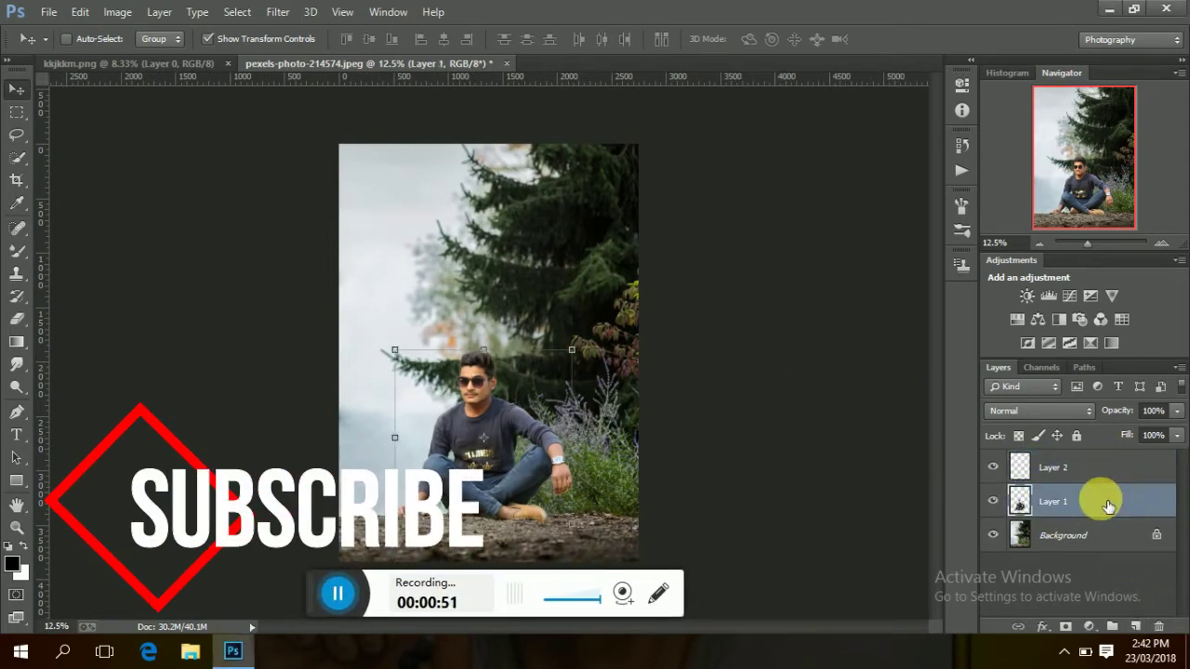
{"action": "left_click", "coordinate": [1098, 477]}
{"action": "key", "text": "ctrl+plus"}
{"action": "key", "text": "ctrl+plus"}
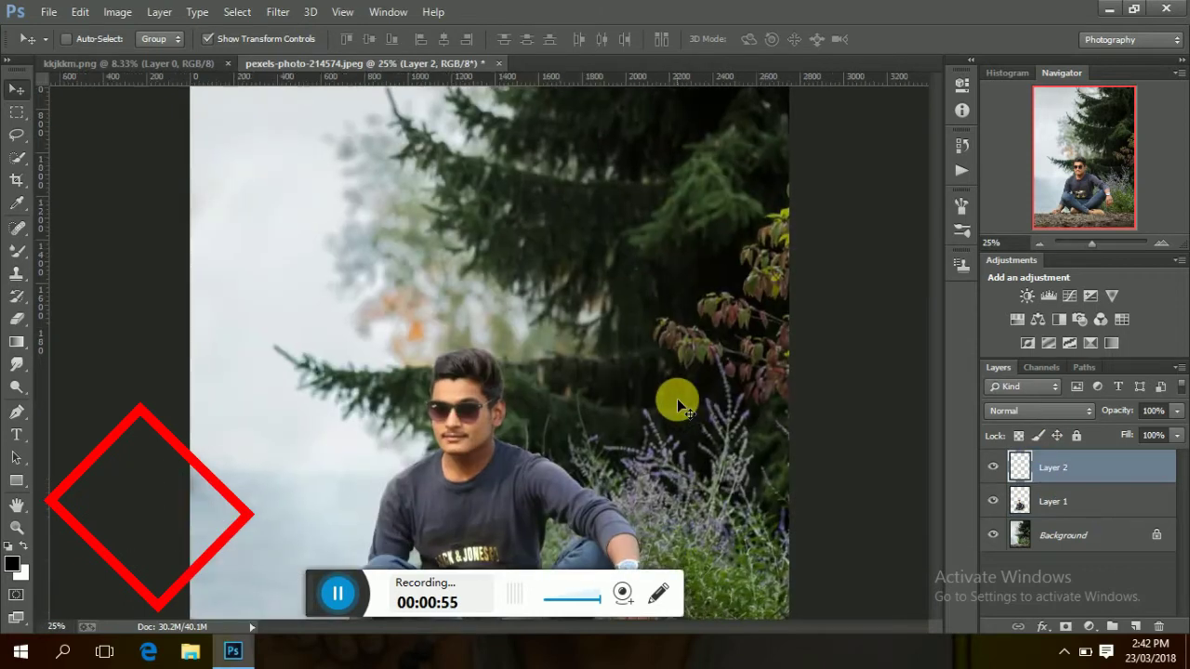
{"action": "key", "text": "ctrl+plus"}
{"action": "key", "text": "ctrl+plus"}
{"action": "left_click_drag", "start_coordinate": [940, 341], "coordinate": [931, 460]}
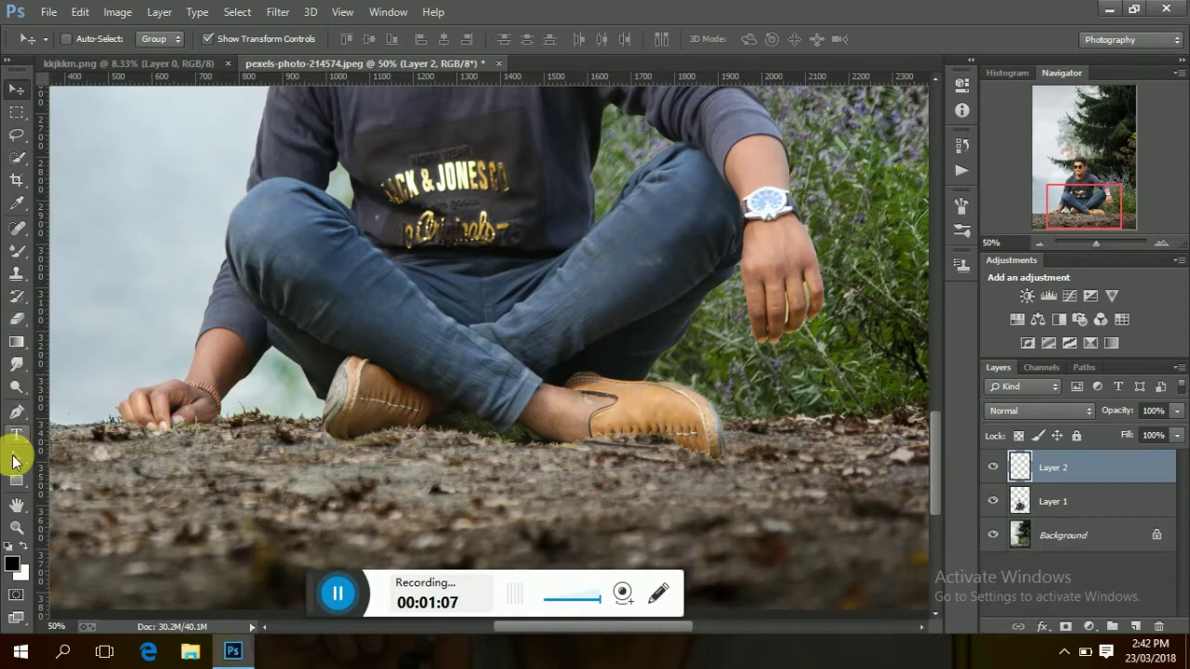
- Paint a soft 54 px, 0%-hardness shadow at 64% opacity along the ground by the shoes
{"action": "left_click", "coordinate": [16, 249]}
{"action": "left_click", "coordinate": [91, 251]}
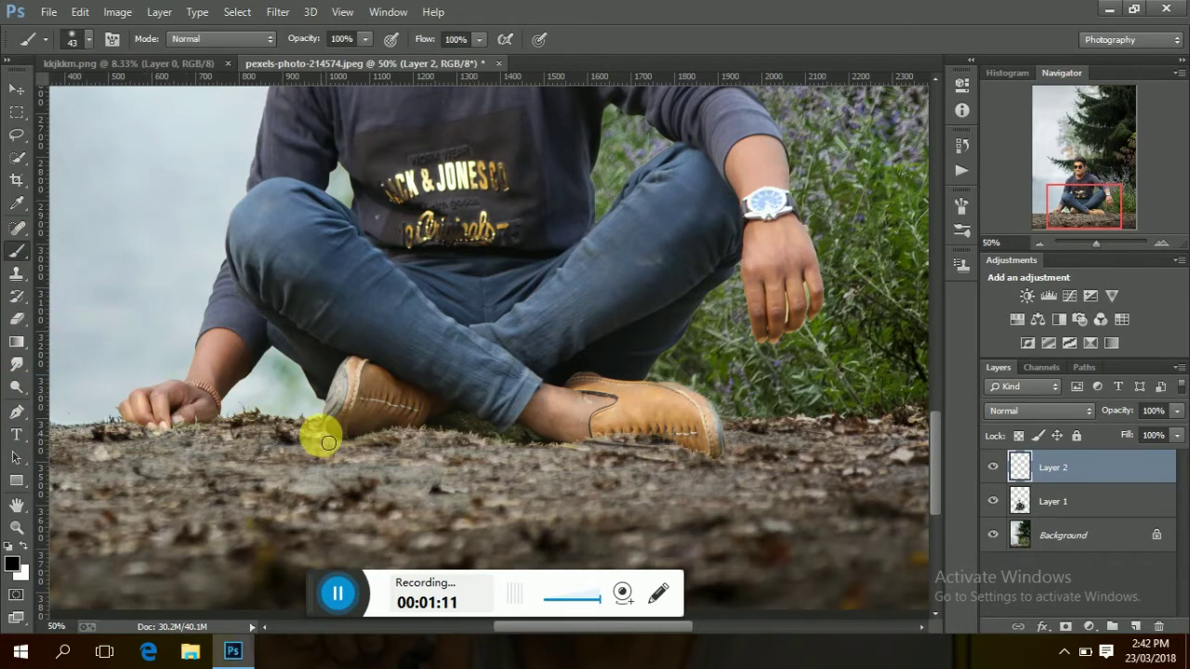
{"action": "left_click", "coordinate": [1176, 411]}
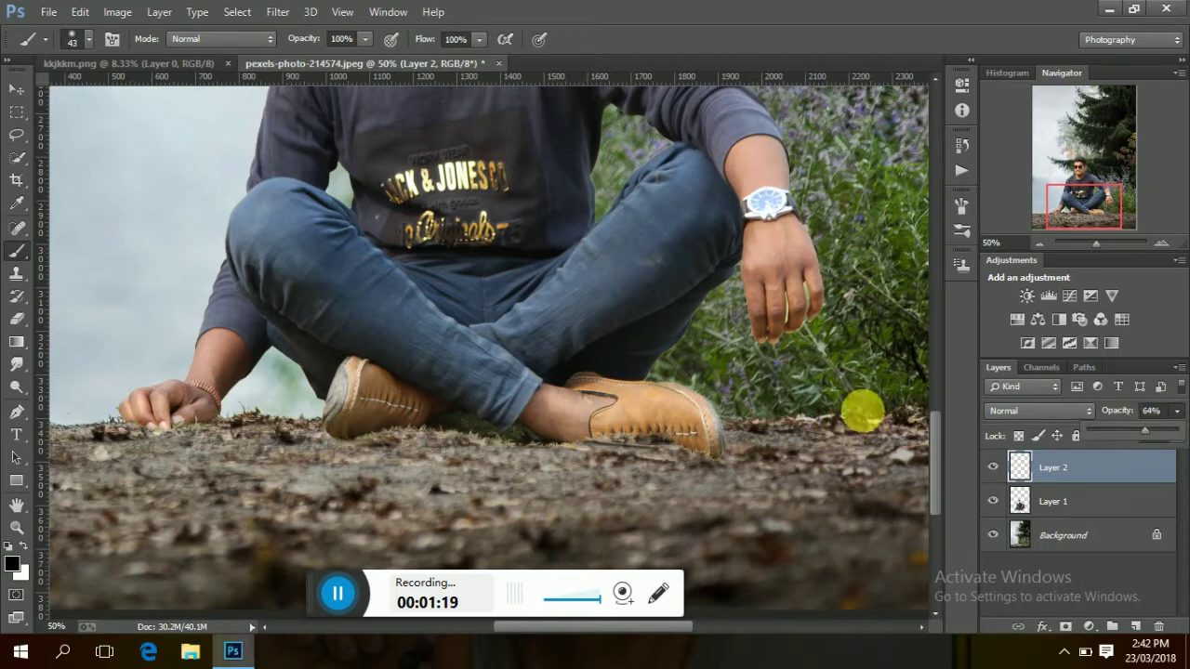
{"action": "left_click", "coordinate": [88, 40]}
{"action": "left_click_drag", "start_coordinate": [119, 93], "coordinate": [123, 93]}
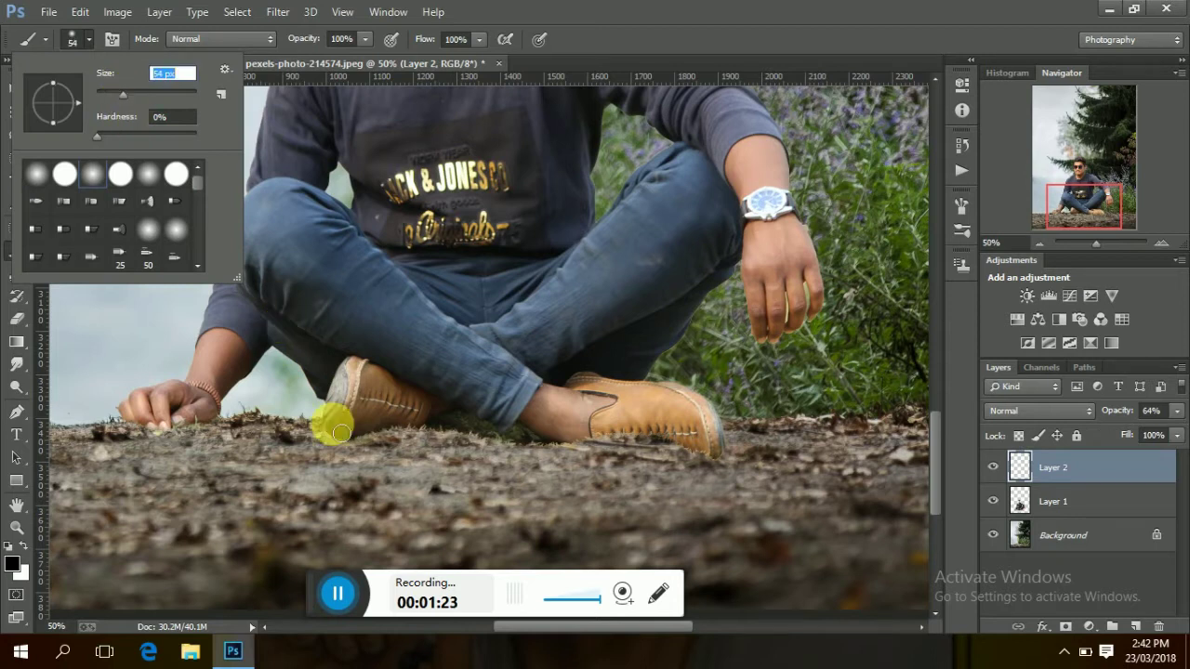
{"action": "left_click", "coordinate": [336, 428]}
{"action": "left_click_drag", "start_coordinate": [448, 434], "coordinate": [603, 451]}
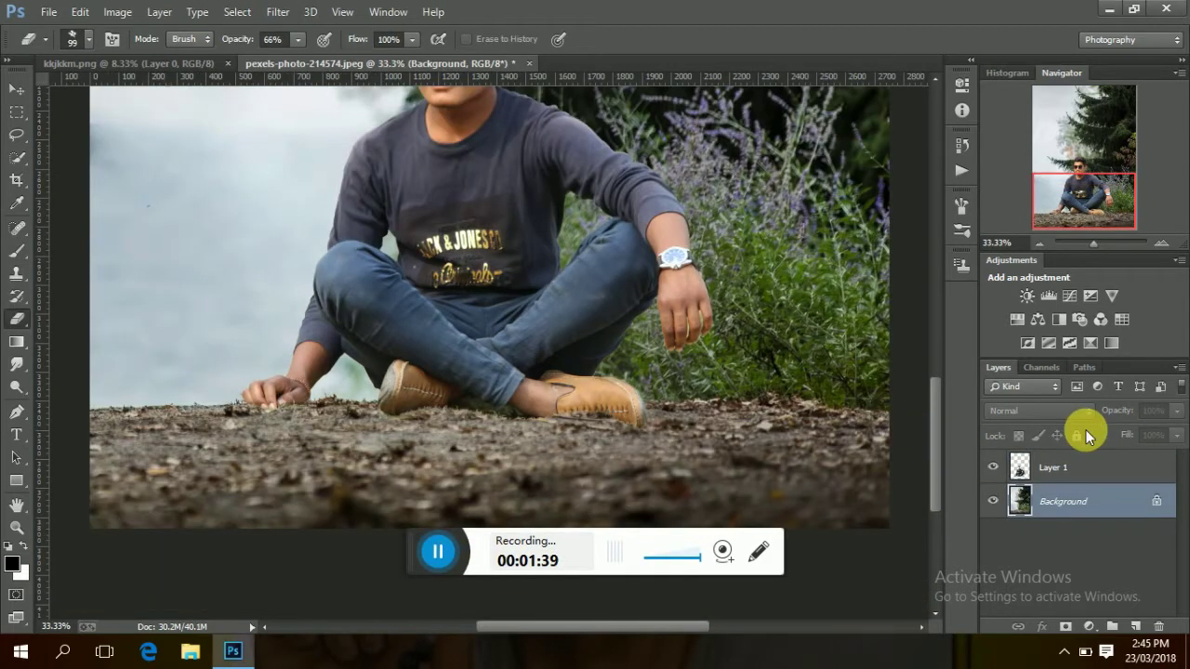
- Soften the edges of the man's shoes on Layer 1 with a 33 px eraser at 66% opacity
{"action": "left_click", "coordinate": [1069, 468]}
{"action": "key", "text": "ctrl+plus"}
{"action": "key", "text": "ctrl+plus"}
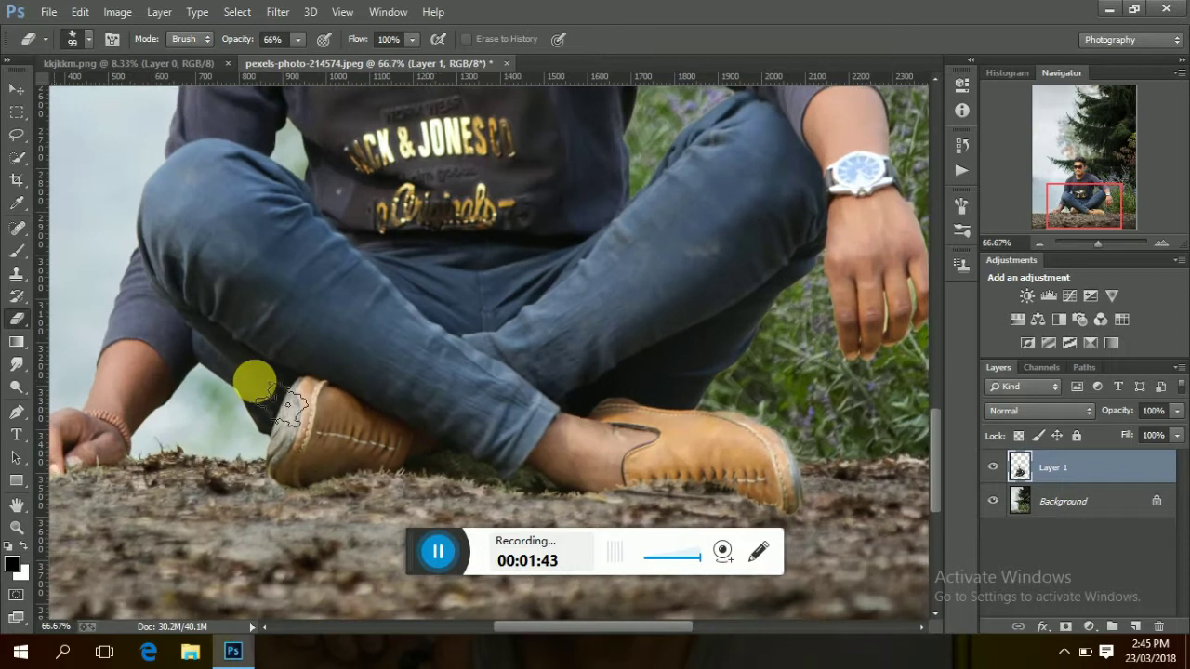
{"action": "left_click_drag", "start_coordinate": [608, 630], "coordinate": [581, 630]}
{"action": "left_click", "coordinate": [89, 40]}
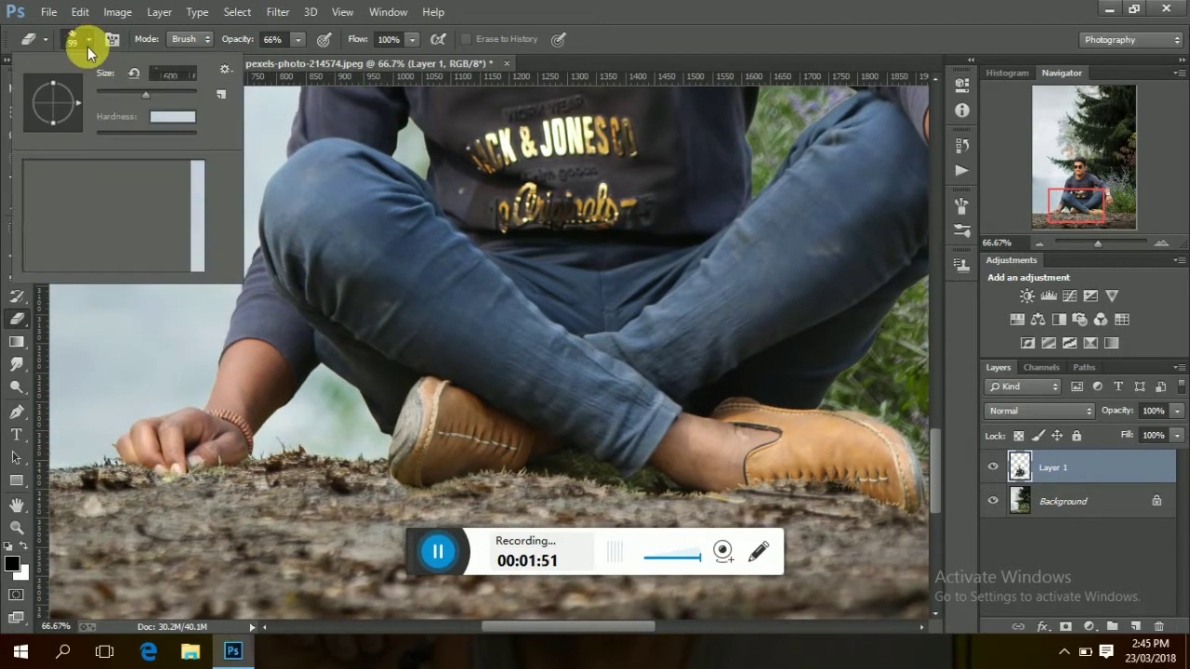
{"action": "left_click", "coordinate": [113, 95]}
{"action": "left_click", "coordinate": [191, 493]}
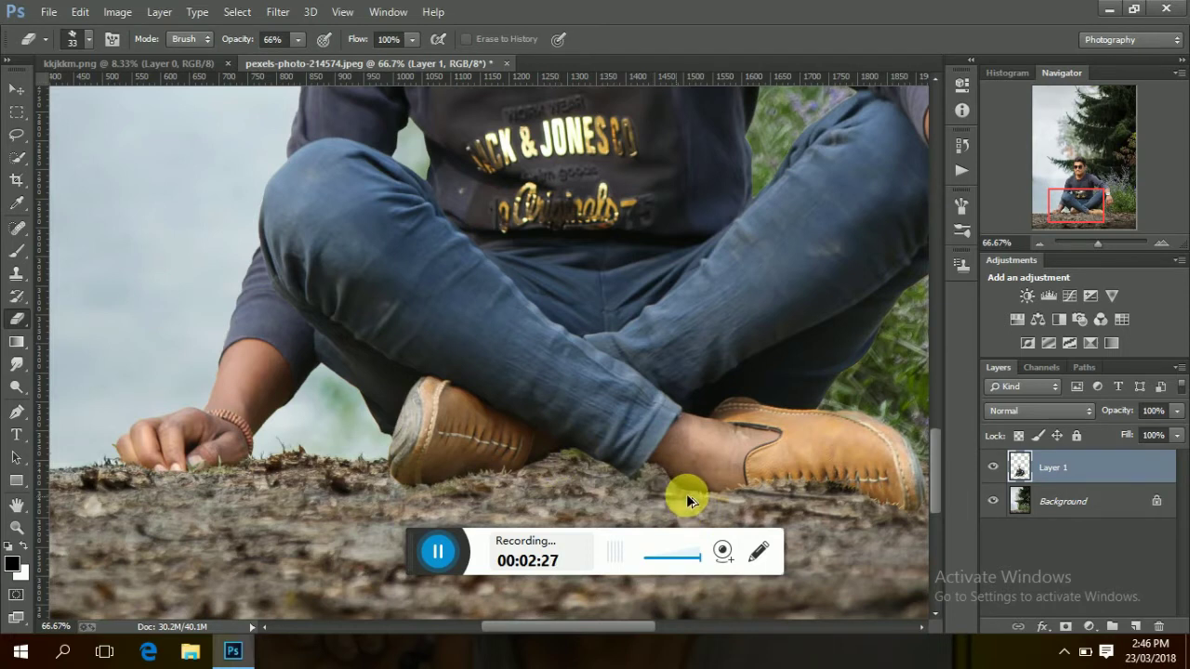
{"action": "key", "text": "ctrl+z"}
{"action": "scroll", "coordinate": [716, 509], "scroll_direction": "down", "scroll_amount": 2}
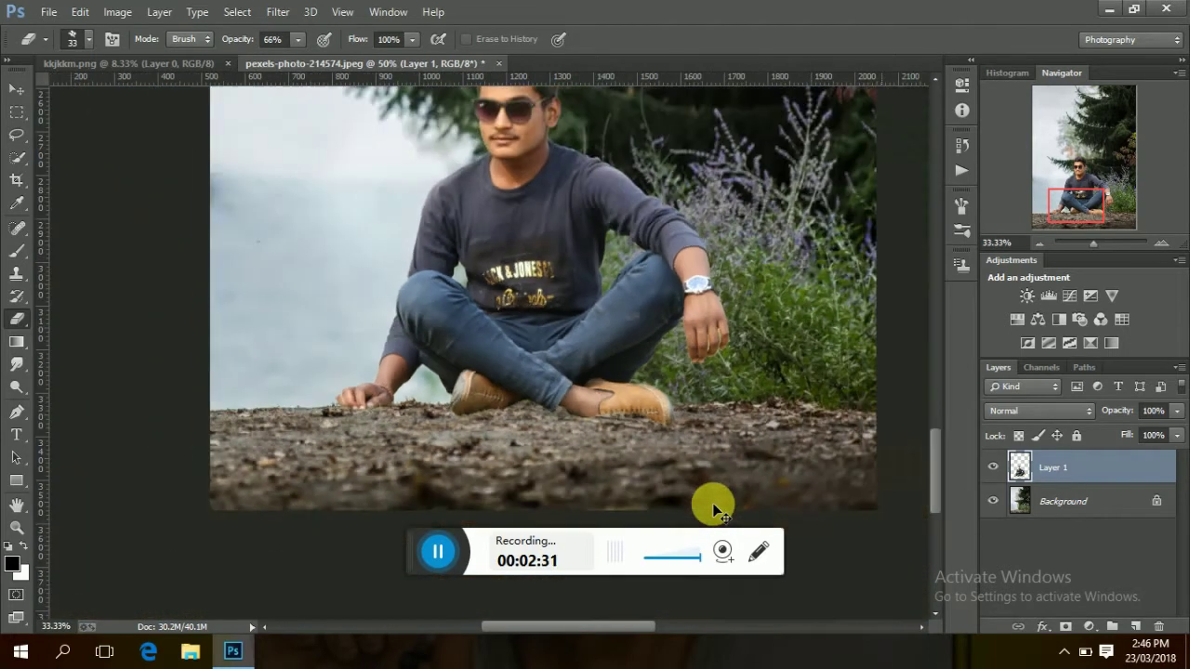
{"action": "scroll", "coordinate": [716, 509], "scroll_direction": "down", "scroll_amount": 1}
{"action": "scroll", "coordinate": [715, 509], "scroll_direction": "down", "scroll_amount": 2}
{"action": "left_click_drag", "start_coordinate": [422, 539], "coordinate": [341, 586]}
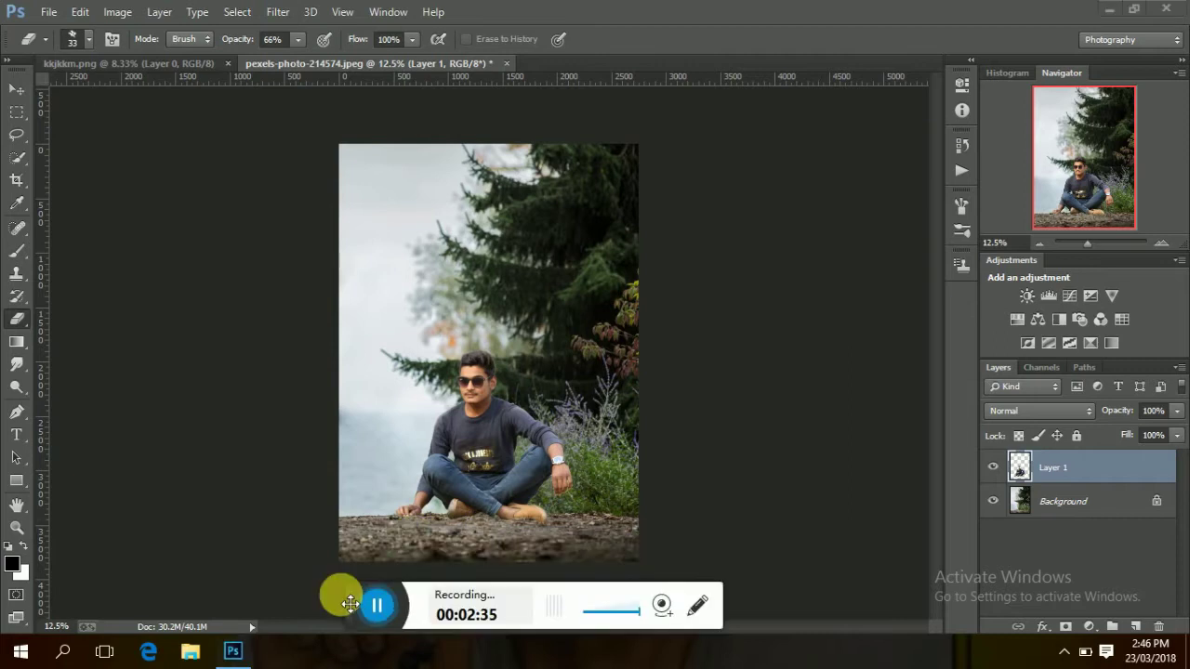
- Duplicate the Background layer and bring up the Camera Raw Filter for the copy
{"action": "left_click", "coordinate": [1062, 502]}
{"action": "key", "text": "ctrl+j"}
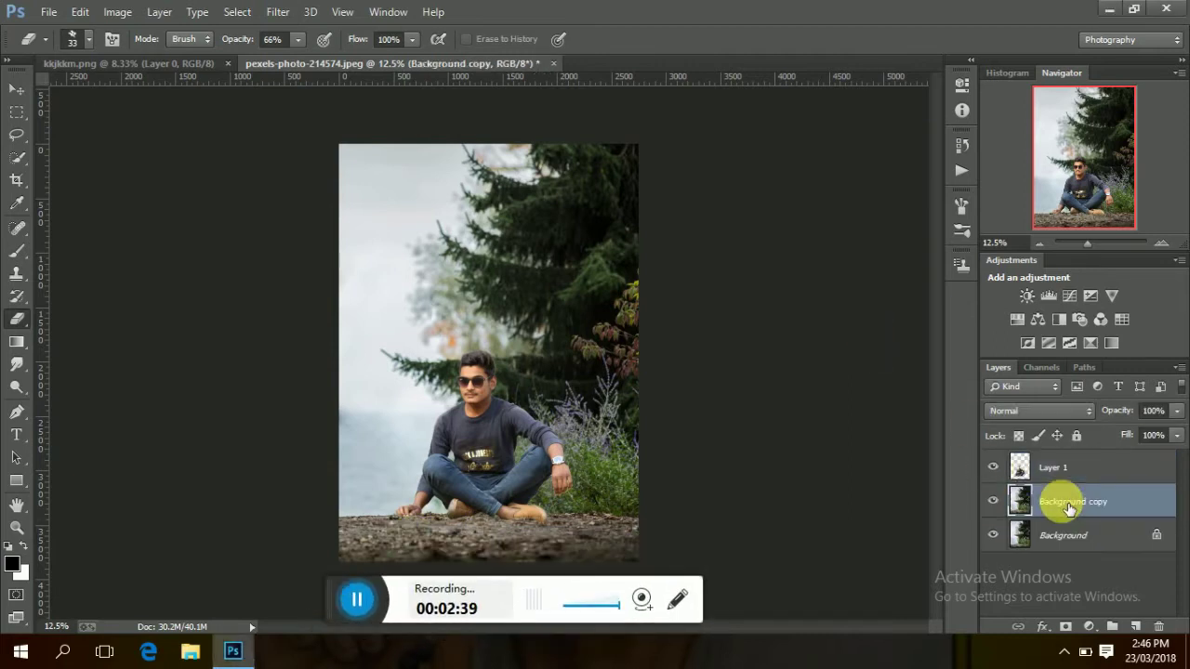
{"action": "left_click", "coordinate": [277, 11]}
{"action": "left_click", "coordinate": [337, 110]}
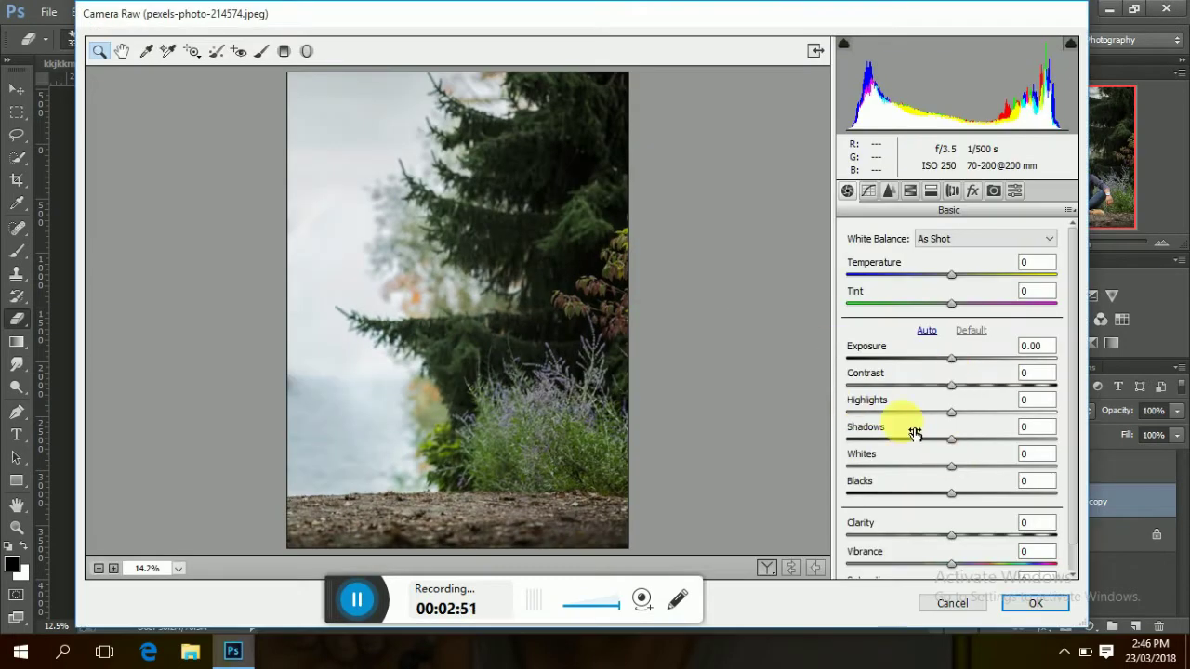
- Set Contrast +26, Highlights -33, Shadows +100, Blacks -21, Clarity +14, Vibrance +18, slightly cooler temperature
{"action": "mouse_move", "coordinate": [953, 414]}
{"action": "left_mouse_down"}
{"action": "mouse_move", "coordinate": [918, 411]}
{"action": "mouse_move", "coordinate": [978, 385]}
{"action": "left_mouse_up"}
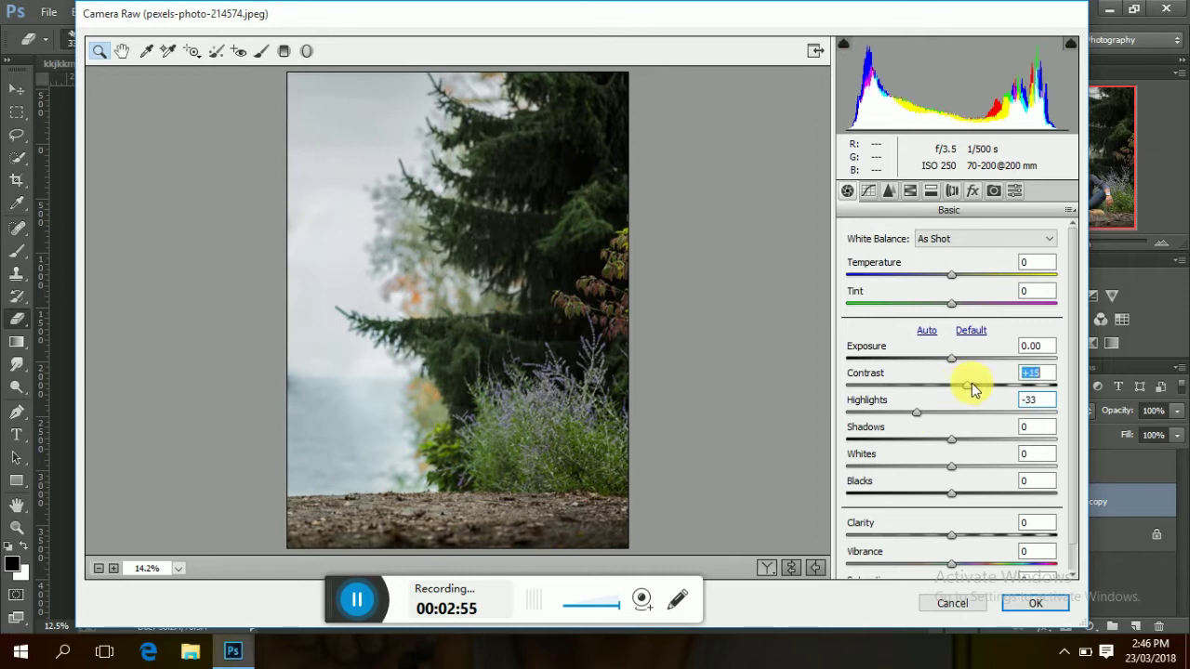
{"action": "left_click_drag", "start_coordinate": [952, 441], "coordinate": [1036, 447]}
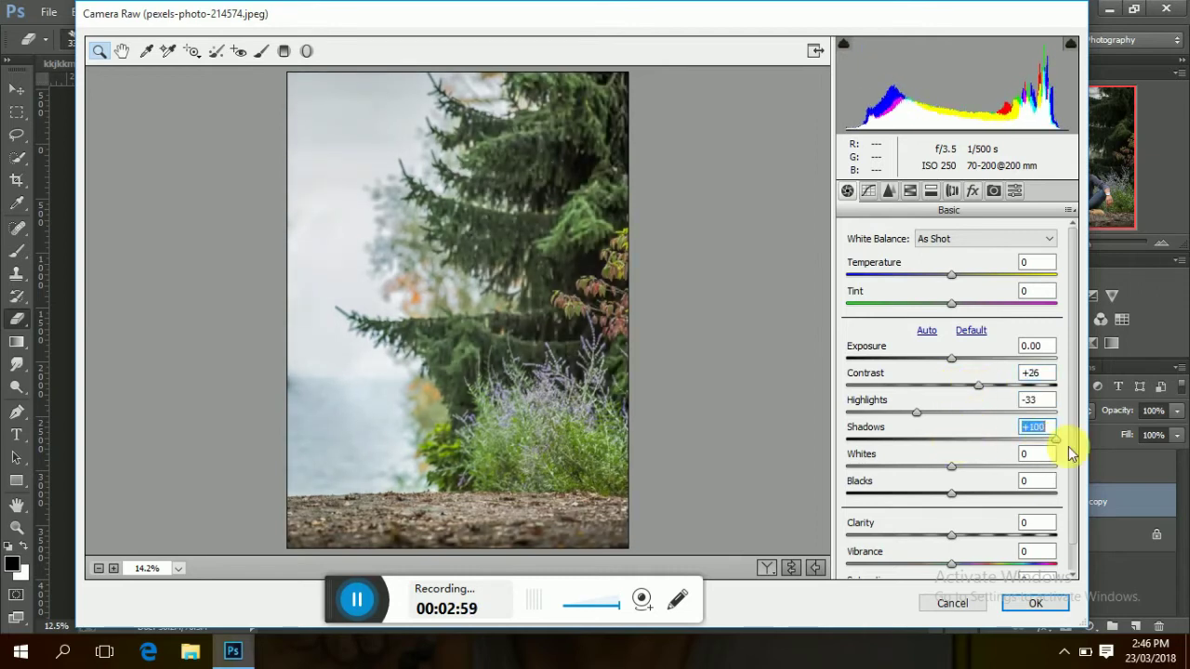
{"action": "left_click_drag", "start_coordinate": [948, 500], "coordinate": [929, 500]}
{"action": "mouse_move", "coordinate": [951, 564]}
{"action": "left_mouse_down"}
{"action": "mouse_move", "coordinate": [969, 563]}
{"action": "mouse_move", "coordinate": [968, 536]}
{"action": "left_mouse_up"}
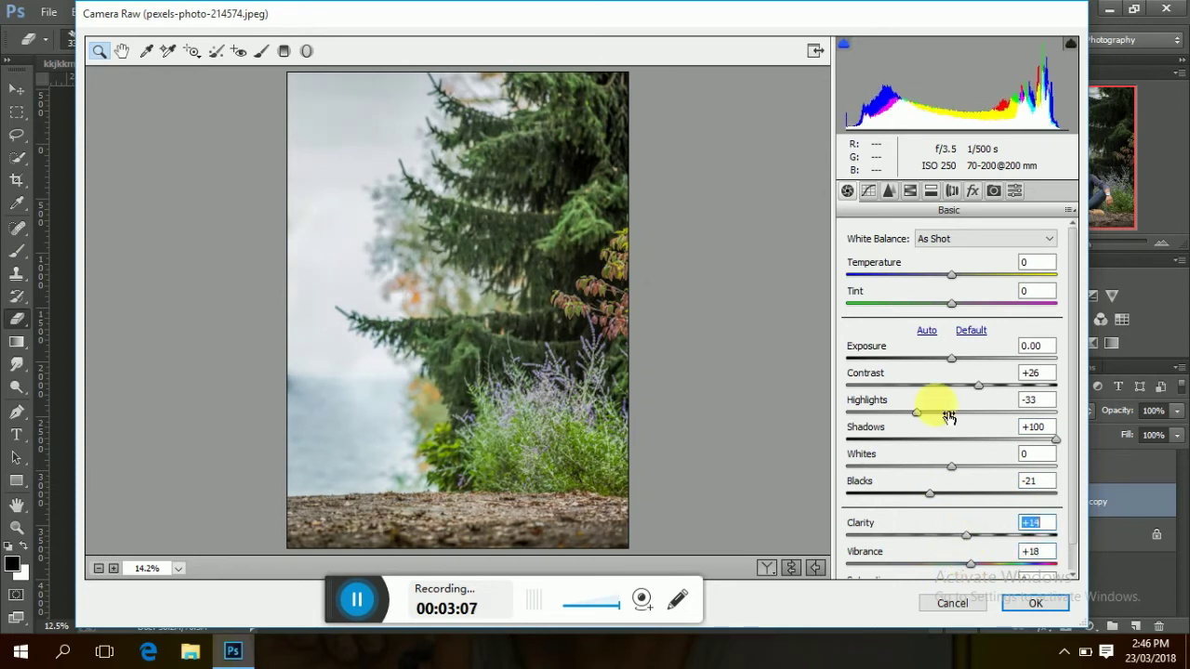
{"action": "left_click_drag", "start_coordinate": [950, 275], "coordinate": [940, 277]}
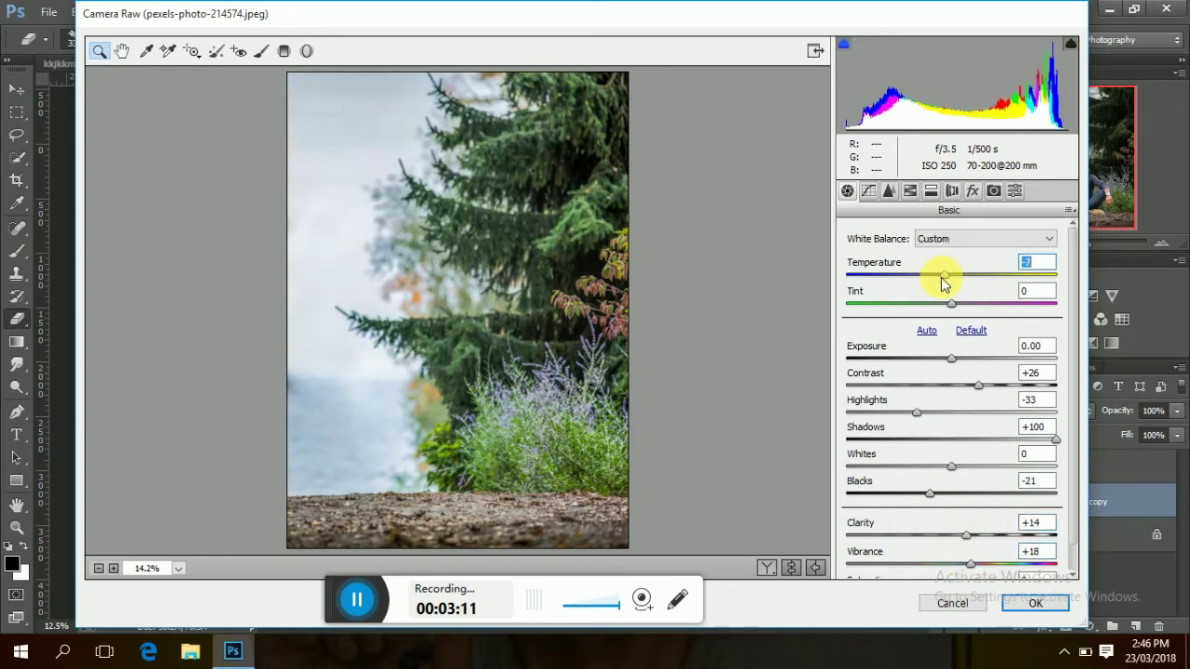
- Boost Greens and Blues saturation and shift the Yellows and Greens hues in HSL
{"action": "left_click", "coordinate": [911, 193]}
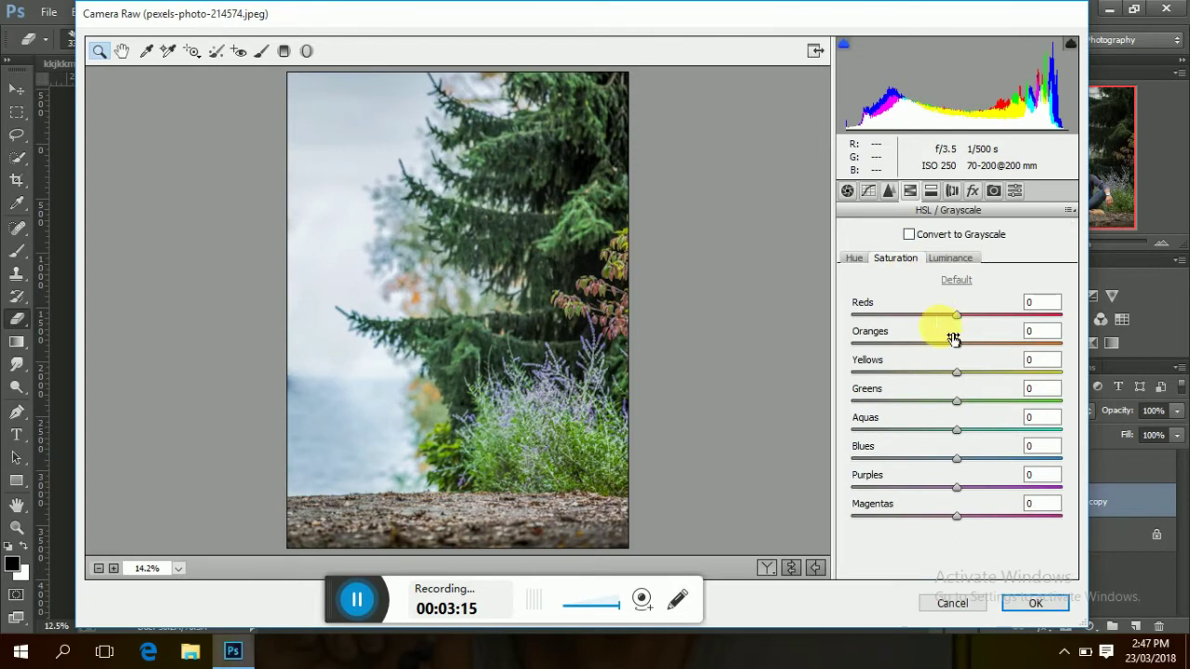
{"action": "left_click_drag", "start_coordinate": [960, 409], "coordinate": [1060, 400]}
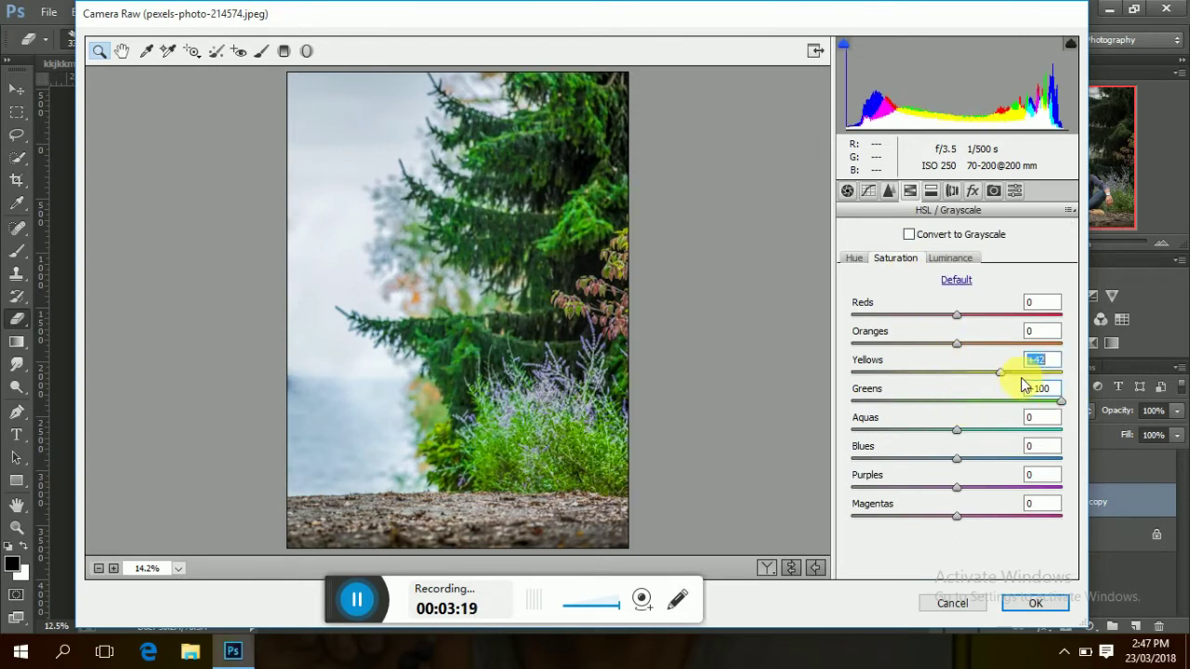
{"action": "left_click_drag", "start_coordinate": [961, 461], "coordinate": [1038, 463]}
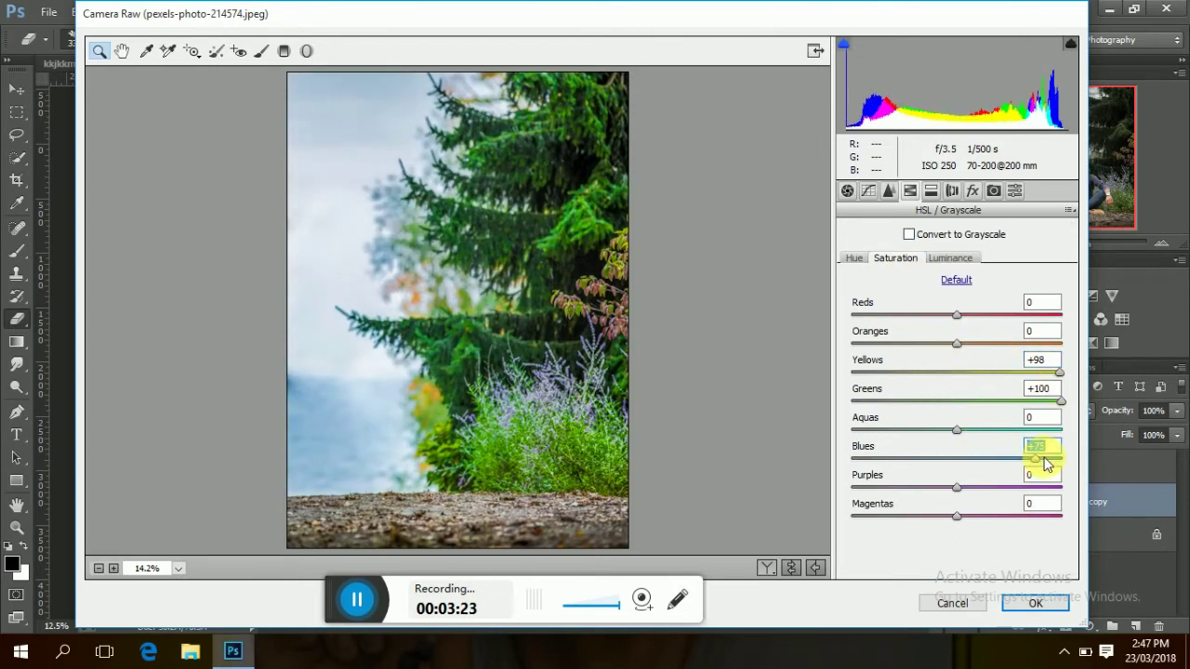
{"action": "left_click", "coordinate": [853, 257]}
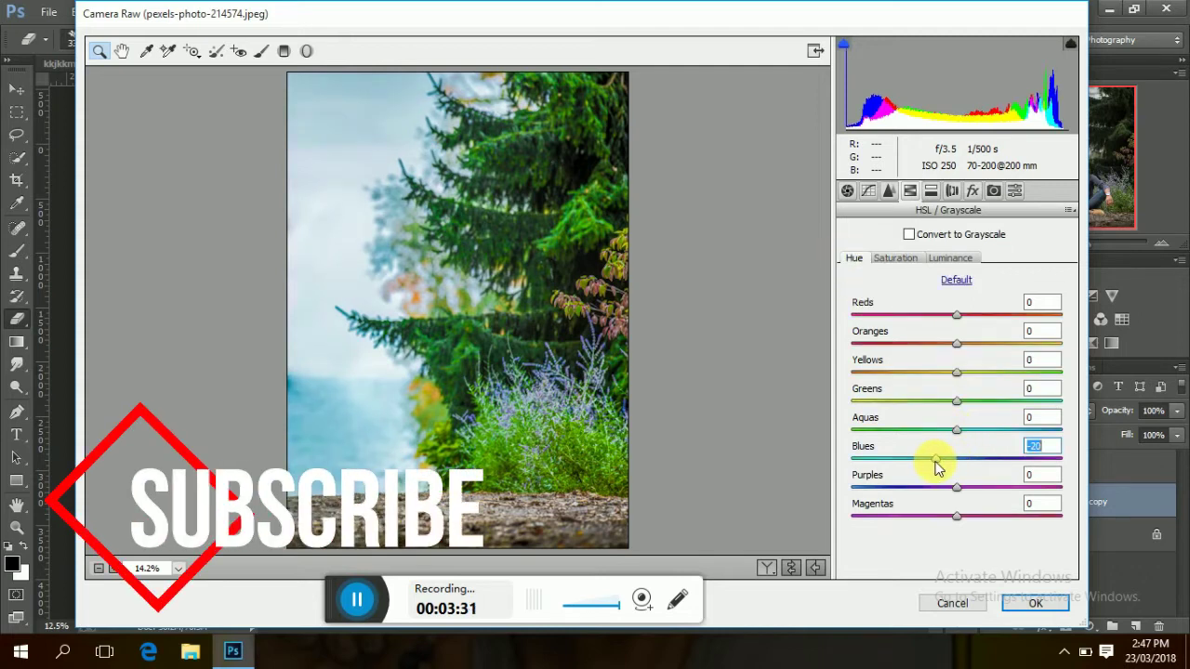
{"action": "left_click_drag", "start_coordinate": [957, 372], "coordinate": [1054, 374]}
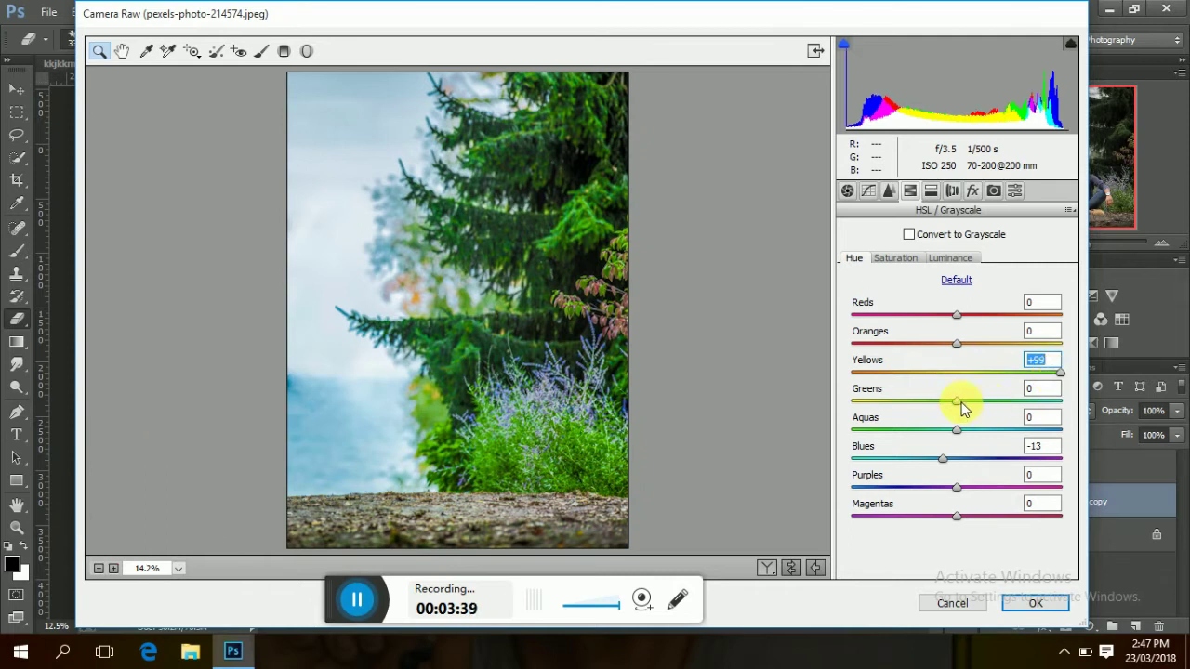
{"action": "mouse_move", "coordinate": [992, 409]}
{"action": "left_mouse_down"}
{"action": "mouse_move", "coordinate": [1023, 412]}
{"action": "mouse_move", "coordinate": [1005, 415]}
{"action": "left_mouse_up"}
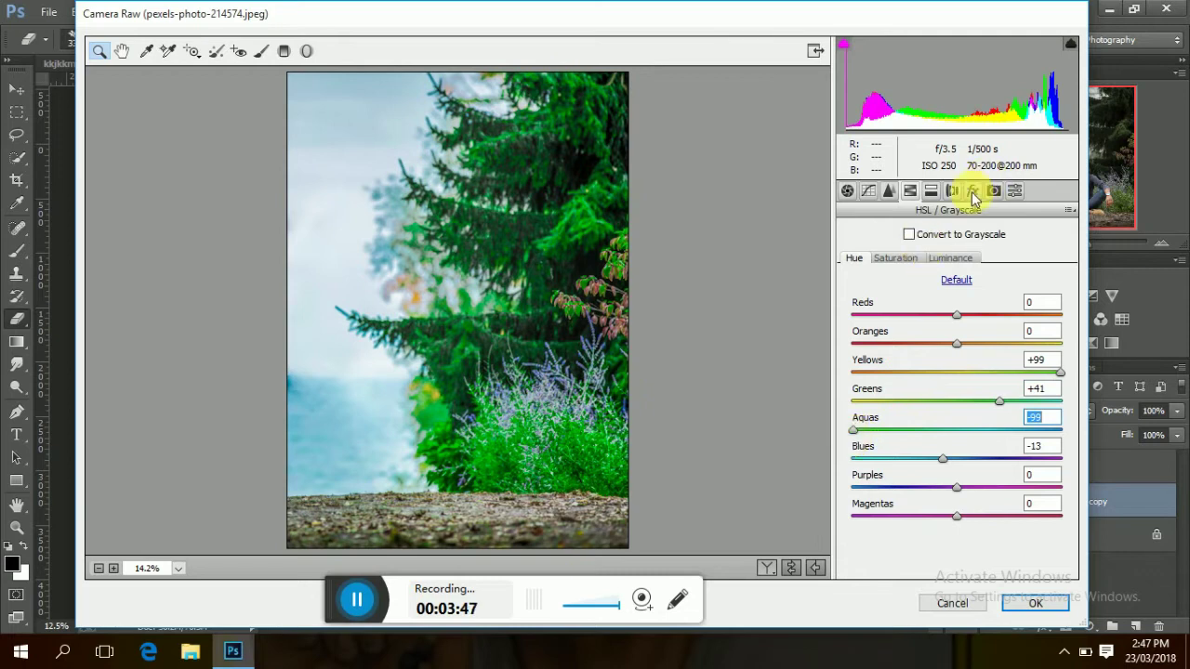
- Add a -23 vignette and apply the Camera Raw grade to the background
{"action": "left_click", "coordinate": [972, 191]}
{"action": "mouse_move", "coordinate": [956, 420]}
{"action": "left_mouse_down"}
{"action": "mouse_move", "coordinate": [924, 420]}
{"action": "mouse_move", "coordinate": [934, 418]}
{"action": "left_mouse_up"}
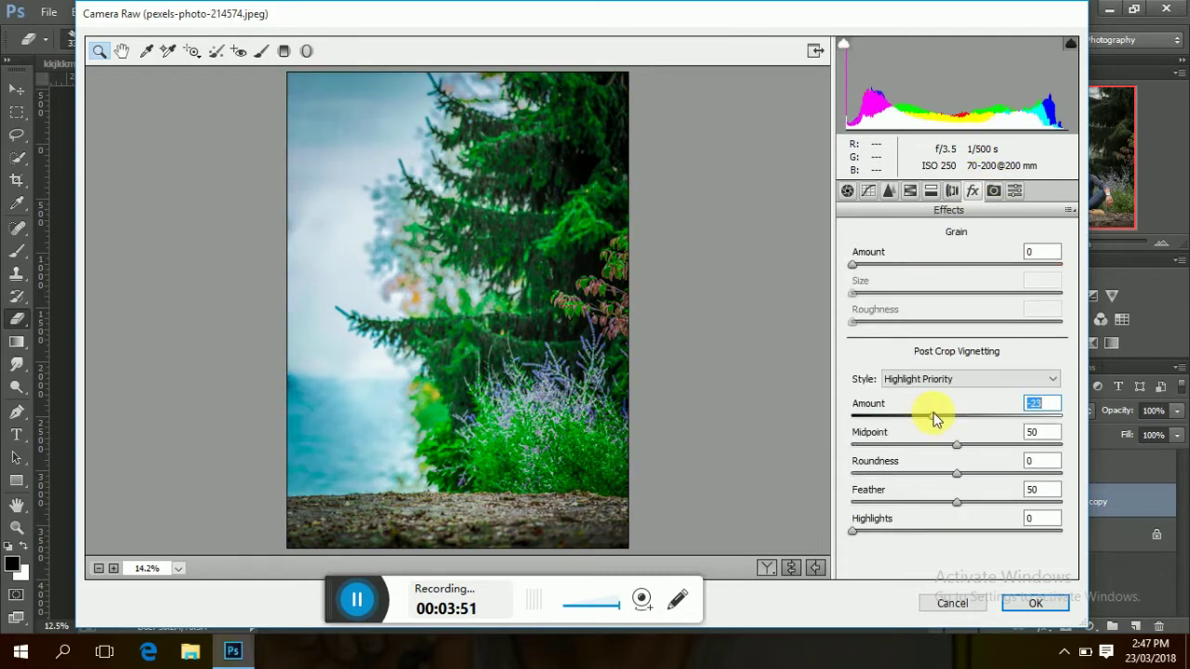
{"action": "left_click", "coordinate": [1010, 600]}
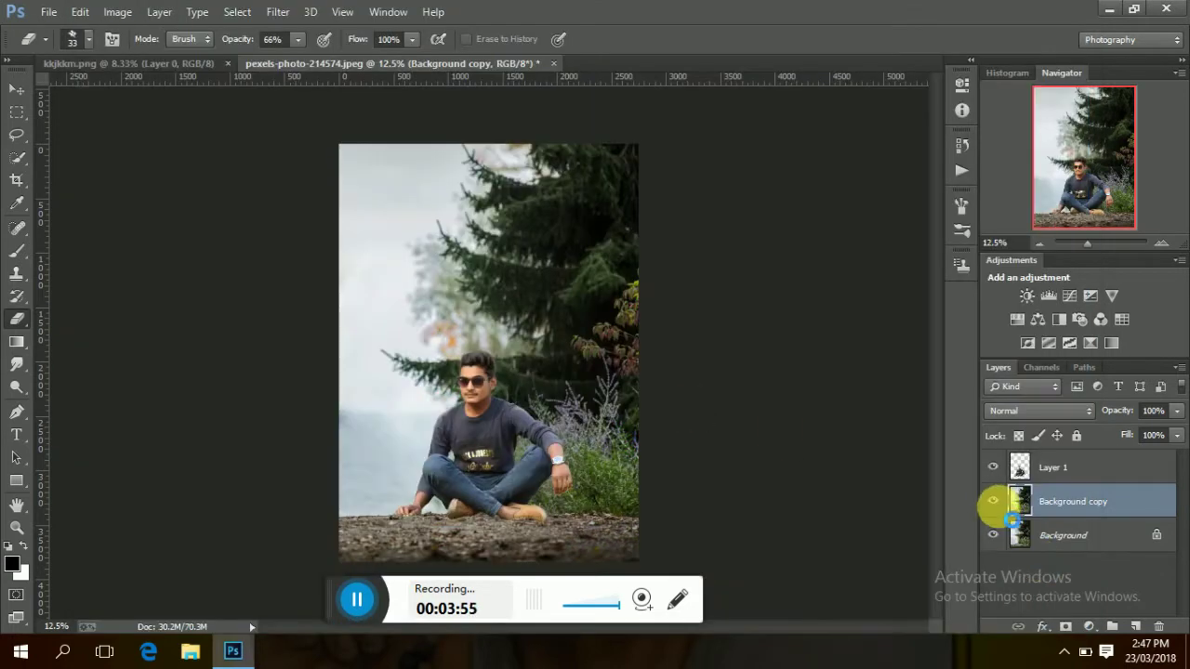
- Show the graded Background copy and duplicate the man's Layer 1
{"action": "left_click", "coordinate": [993, 502]}
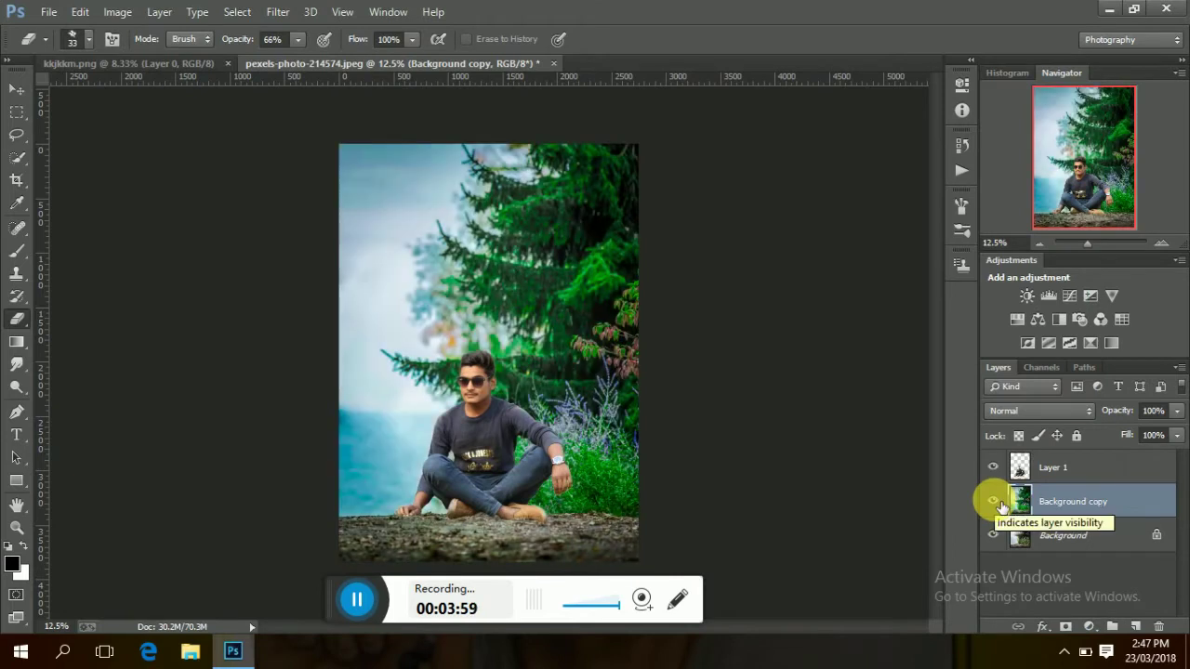
{"action": "left_click", "coordinate": [1053, 468]}
{"action": "key", "text": "ctrl+j"}
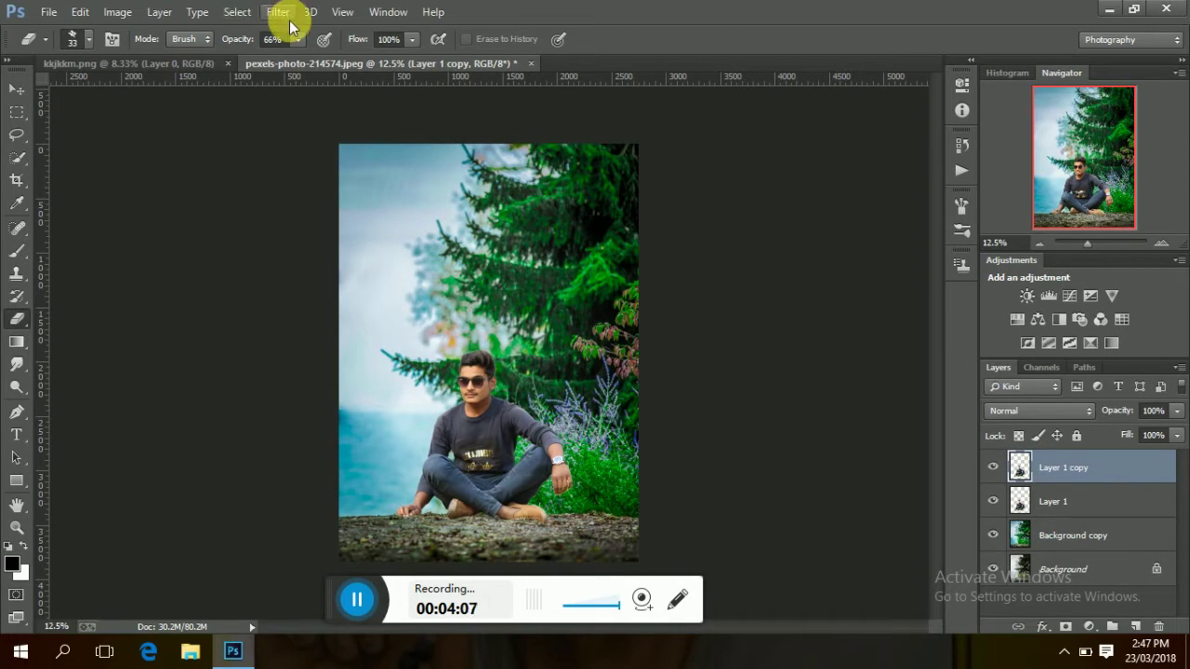
- Brighten Layer 1 copy in Camera Raw: Exposure +0.45, Contrast +8, Highlights -26, Shadows +32, Blacks -18
{"action": "left_click", "coordinate": [277, 11]}
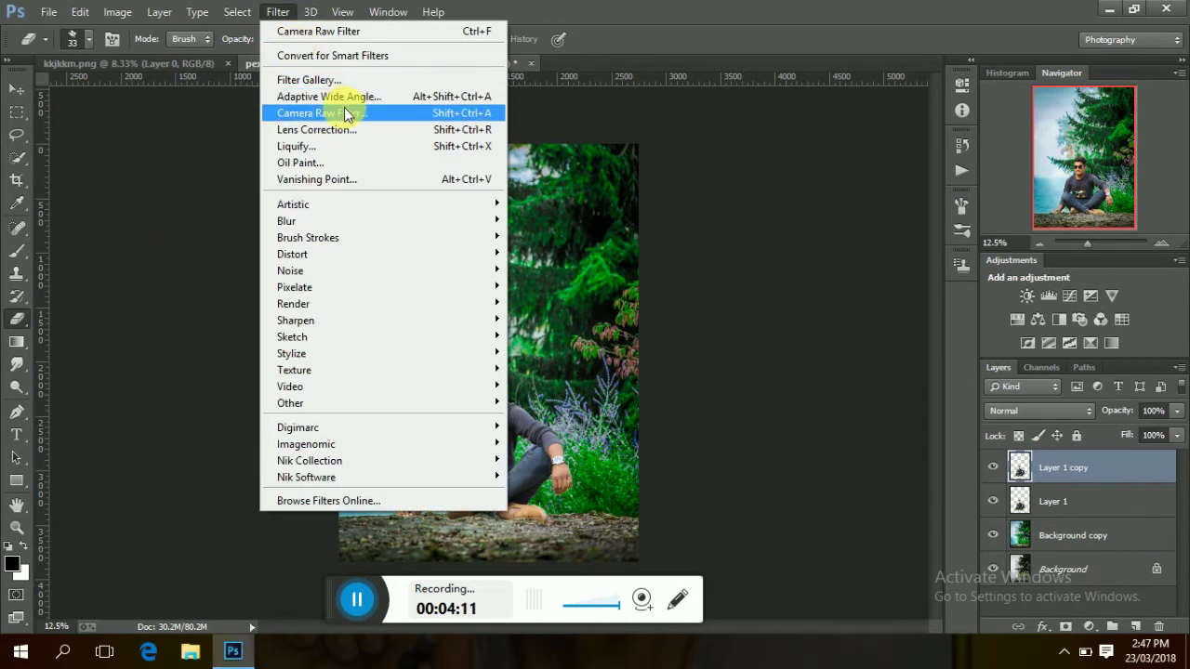
{"action": "left_click", "coordinate": [358, 119]}
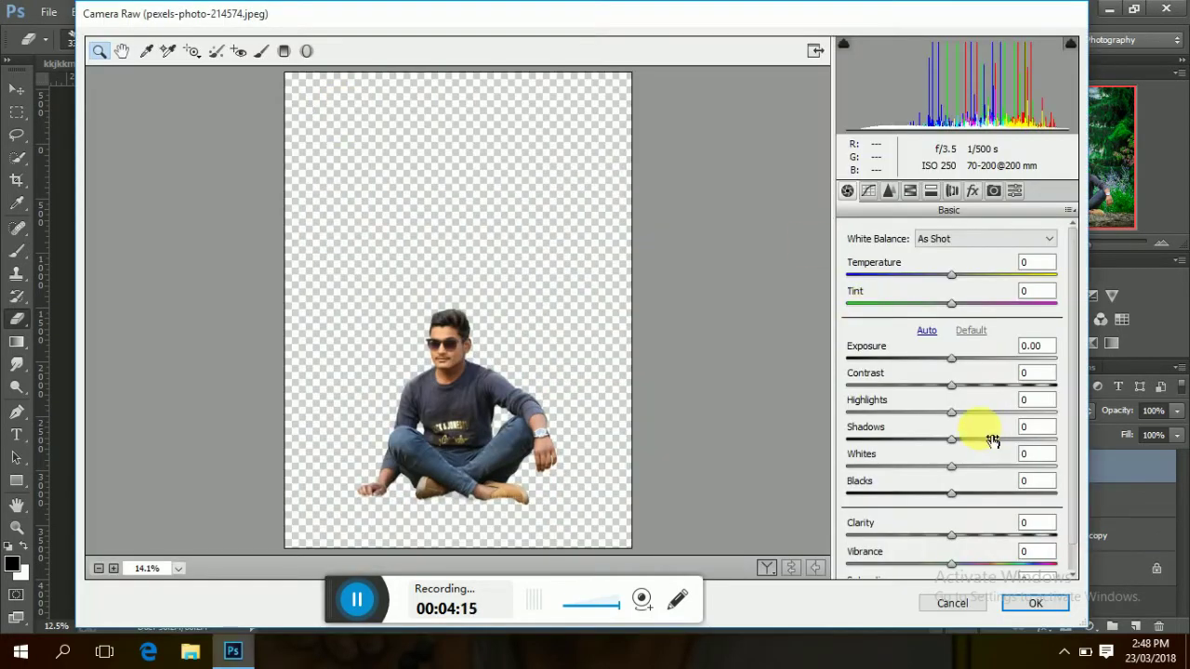
{"action": "mouse_move", "coordinate": [925, 418]}
{"action": "left_mouse_down"}
{"action": "mouse_move", "coordinate": [960, 387]}
{"action": "mouse_move", "coordinate": [962, 362]}
{"action": "left_mouse_up"}
{"action": "left_click_drag", "start_coordinate": [978, 447], "coordinate": [988, 444]}
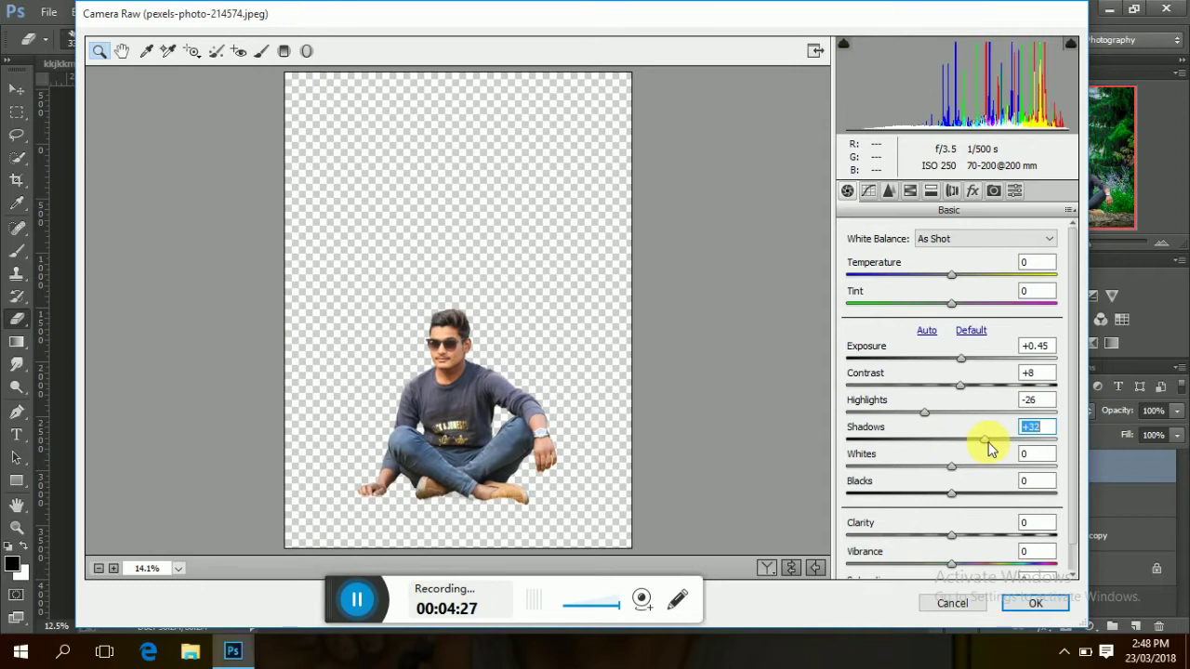
{"action": "mouse_move", "coordinate": [948, 491]}
{"action": "left_mouse_down"}
{"action": "mouse_move", "coordinate": [934, 499]}
{"action": "mouse_move", "coordinate": [964, 539]}
{"action": "mouse_move", "coordinate": [967, 567]}
{"action": "left_mouse_up"}
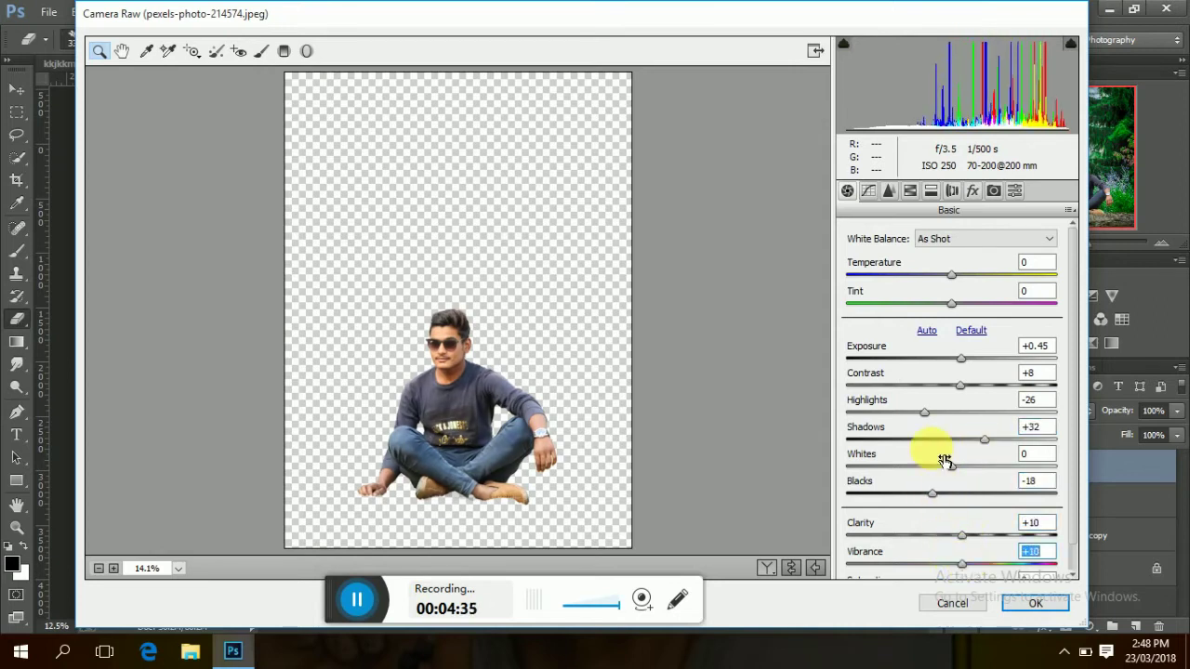
- Raise Blues saturation and Oranges luminance +16, then apply the filter to the man
{"action": "left_click", "coordinate": [908, 191]}
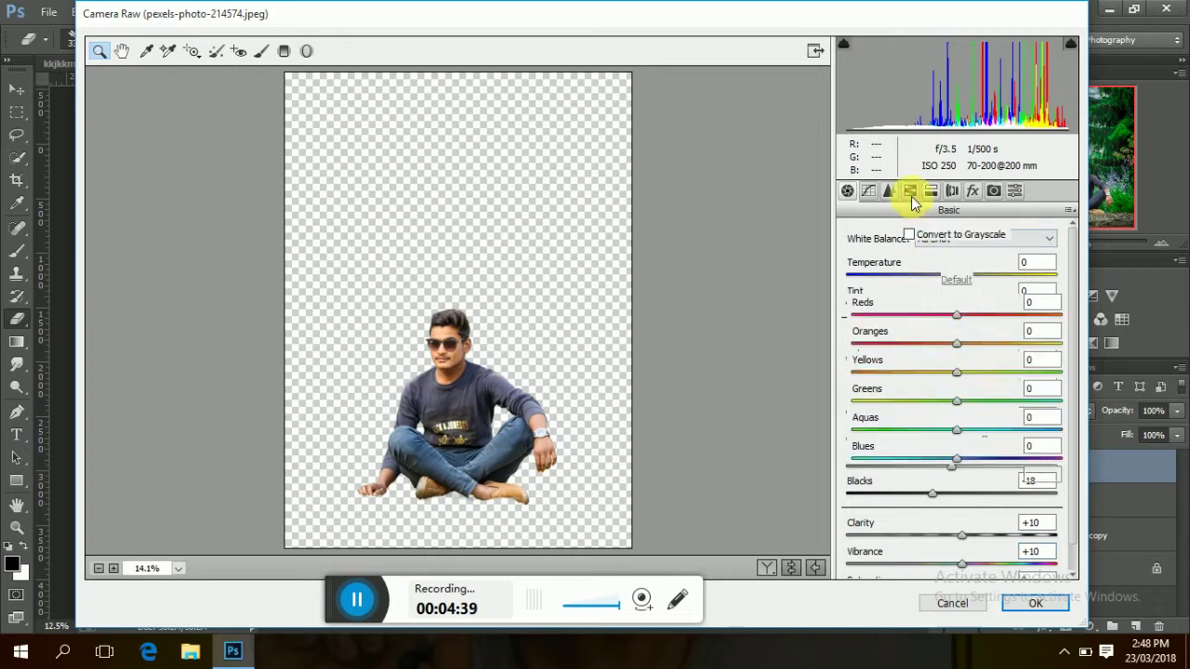
{"action": "left_click", "coordinate": [915, 260]}
{"action": "left_click_drag", "start_coordinate": [958, 461], "coordinate": [1039, 467]}
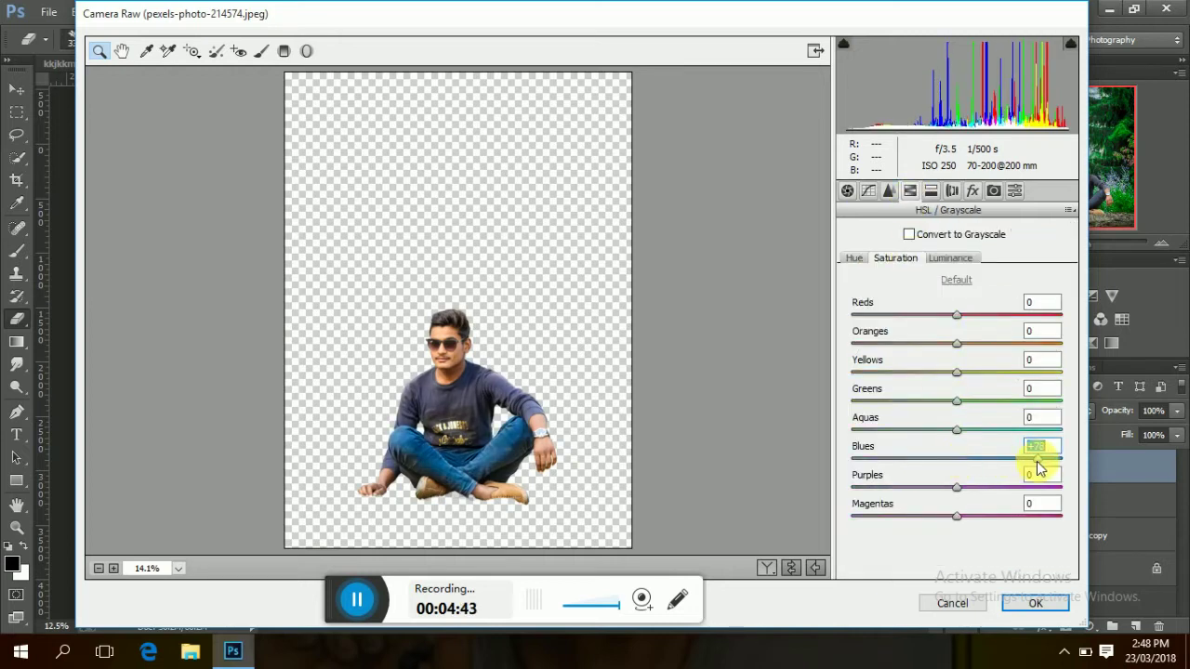
{"action": "left_click", "coordinate": [960, 261]}
{"action": "left_click_drag", "start_coordinate": [958, 343], "coordinate": [974, 344]}
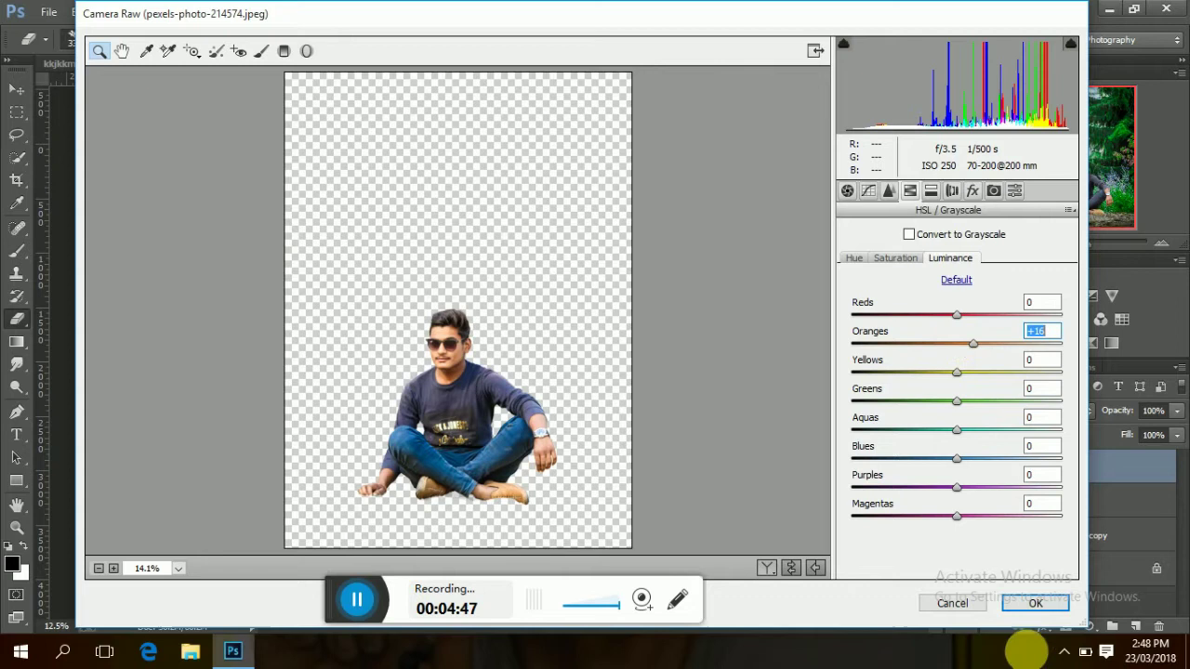
{"action": "left_click", "coordinate": [1039, 602]}
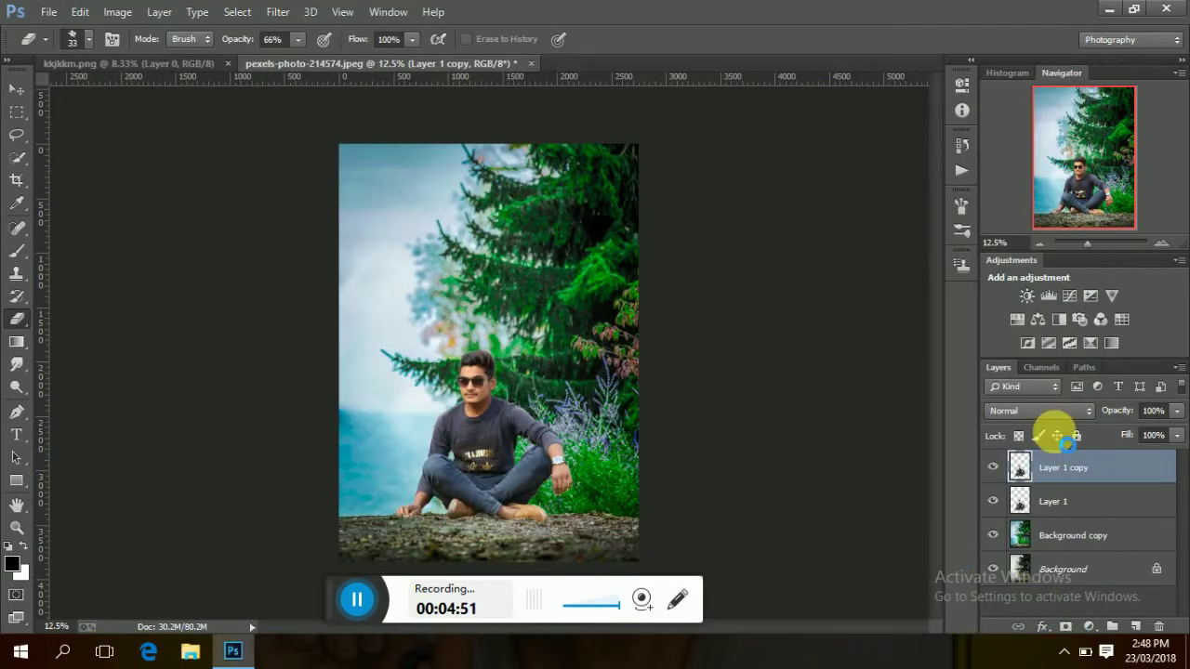
- Merge Layer 1 down, then merge Background copy and Background into one Background layer
{"action": "right_click", "coordinate": [1084, 499]}
{"action": "left_click", "coordinate": [783, 504]}
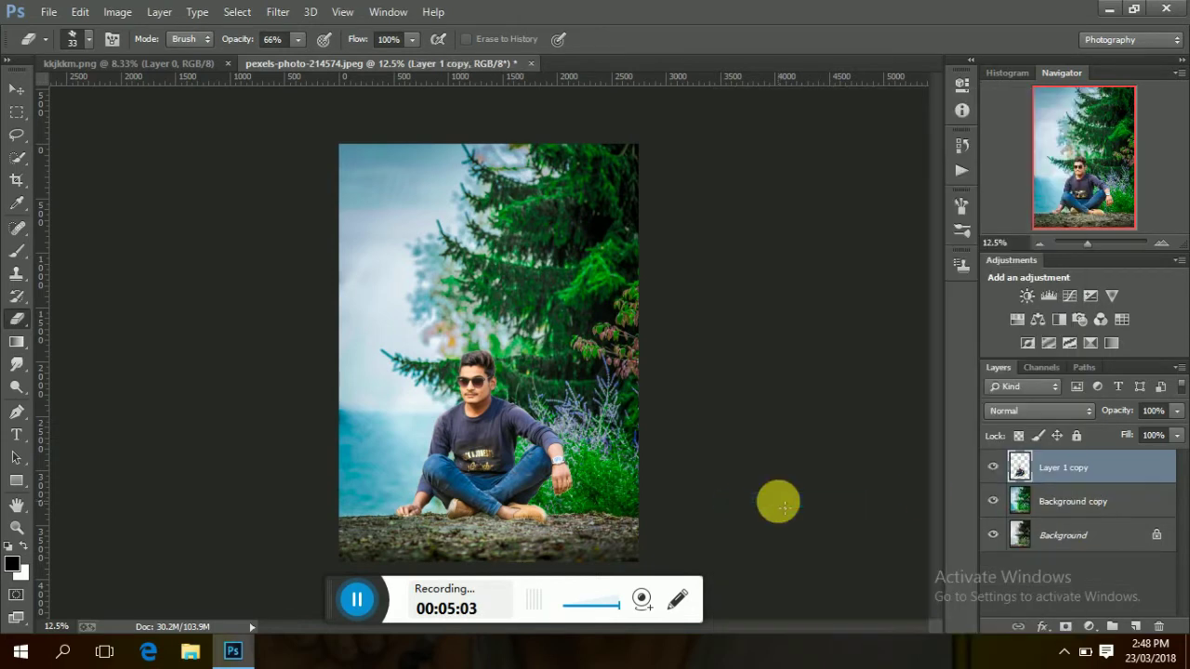
{"action": "left_click", "coordinate": [1092, 531], "text": "shift"}
{"action": "left_click", "coordinate": [1090, 468], "text": "ctrl"}
{"action": "right_click", "coordinate": [1098, 508]}
{"action": "left_click", "coordinate": [836, 500]}
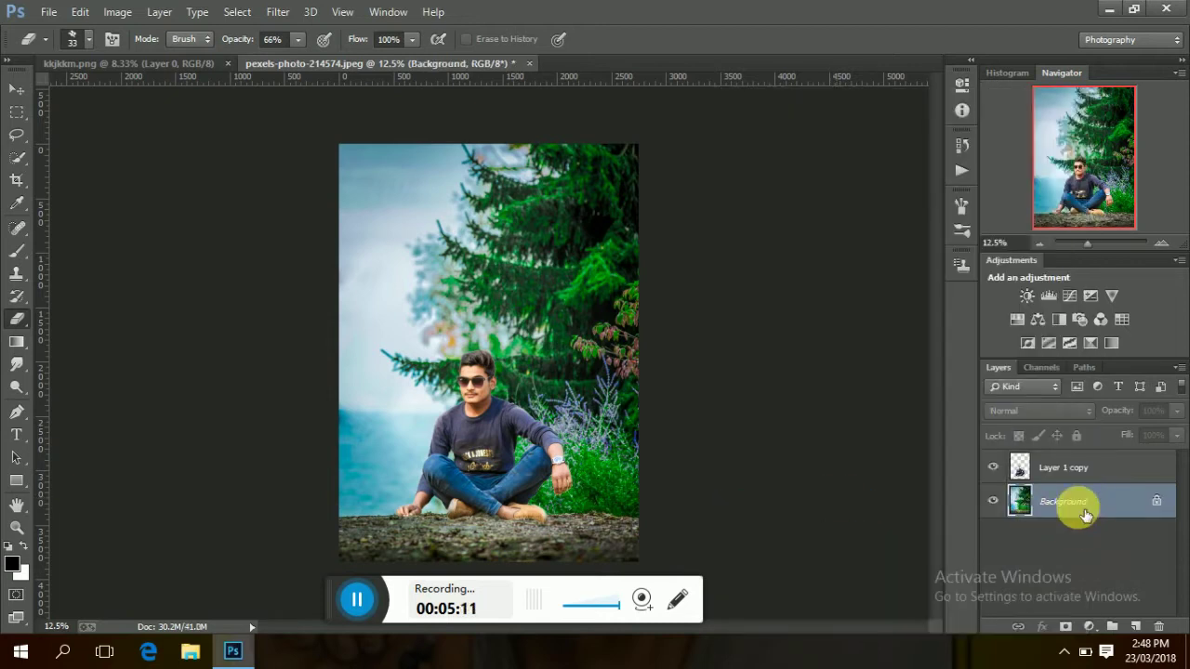
- Duplicate Layer 1 copy into Layer 1 copy 2 and zoom in on the man's face
{"action": "left_click", "coordinate": [1079, 468]}
{"action": "key", "text": "ctrl+j"}
{"action": "key", "text": "ctrl+plus"}
{"action": "key", "text": "ctrl+plus"}
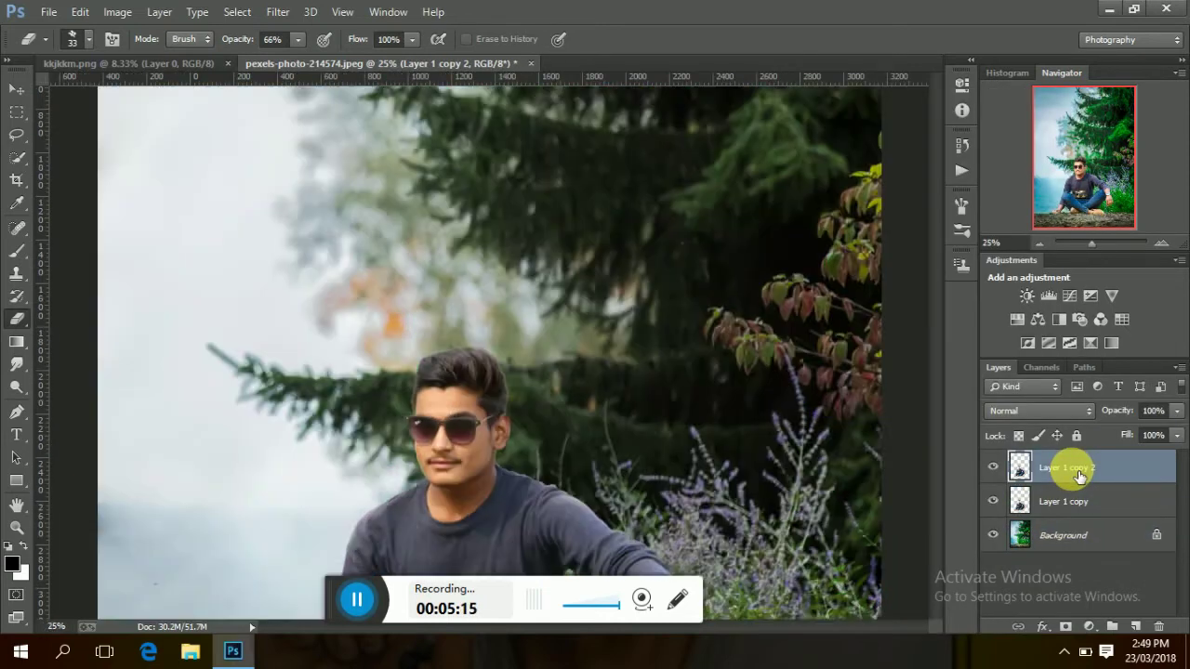
{"action": "key", "text": "ctrl+plus"}
{"action": "key", "text": "ctrl+plus"}
{"action": "key", "text": "ctrl+plus"}
- Smooth the man's forehead skin with an 80 px Mixer Brush
{"action": "mouse_move", "coordinate": [937, 341]}
{"action": "left_mouse_down"}
{"action": "mouse_move", "coordinate": [936, 406]}
{"action": "mouse_move", "coordinate": [931, 358]}
{"action": "left_mouse_up"}
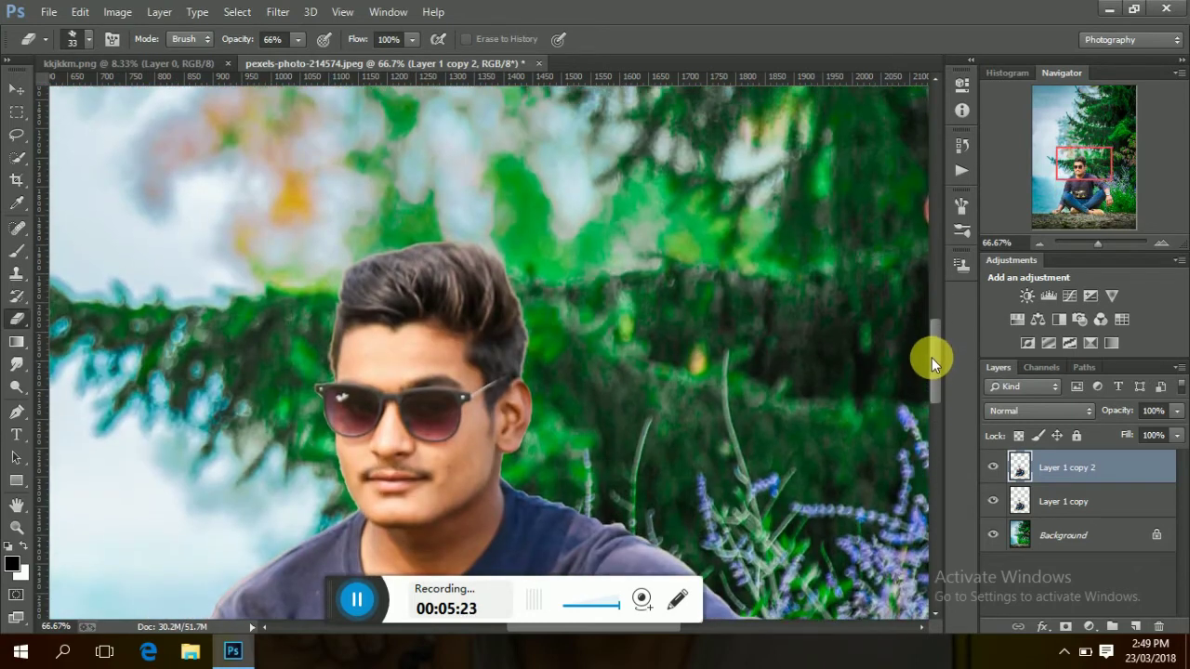
{"action": "right_click", "coordinate": [17, 251]}
{"action": "left_click", "coordinate": [83, 293]}
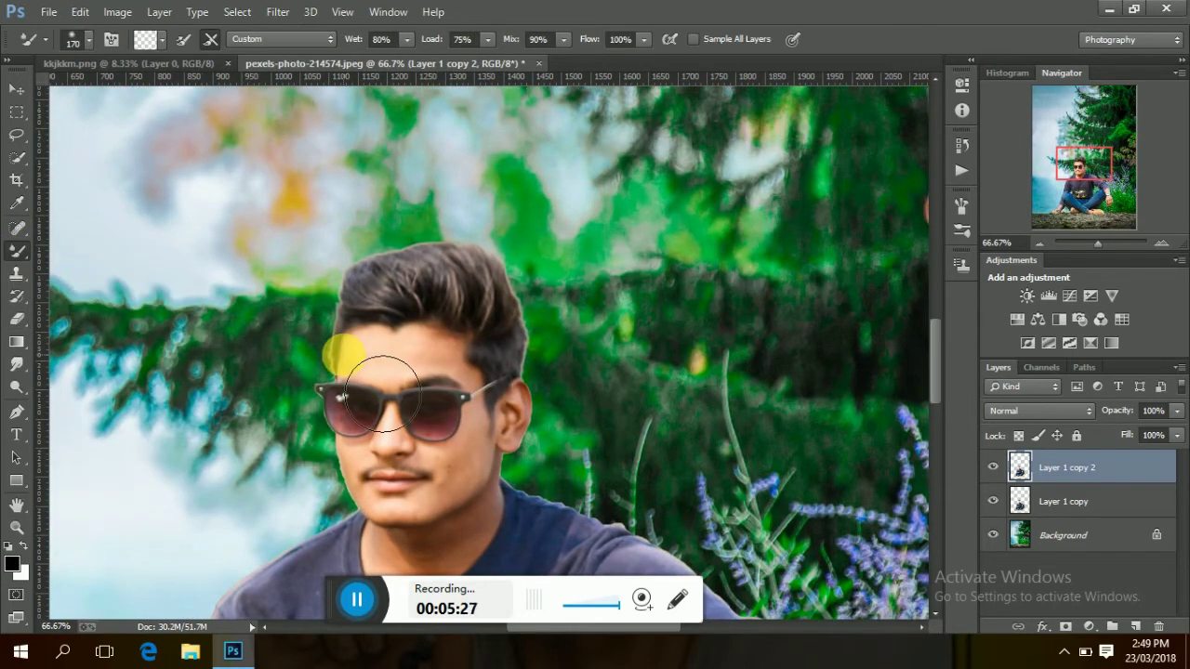
{"action": "key", "text": "ctrl+plus"}
{"action": "key", "text": "ctrl+plus"}
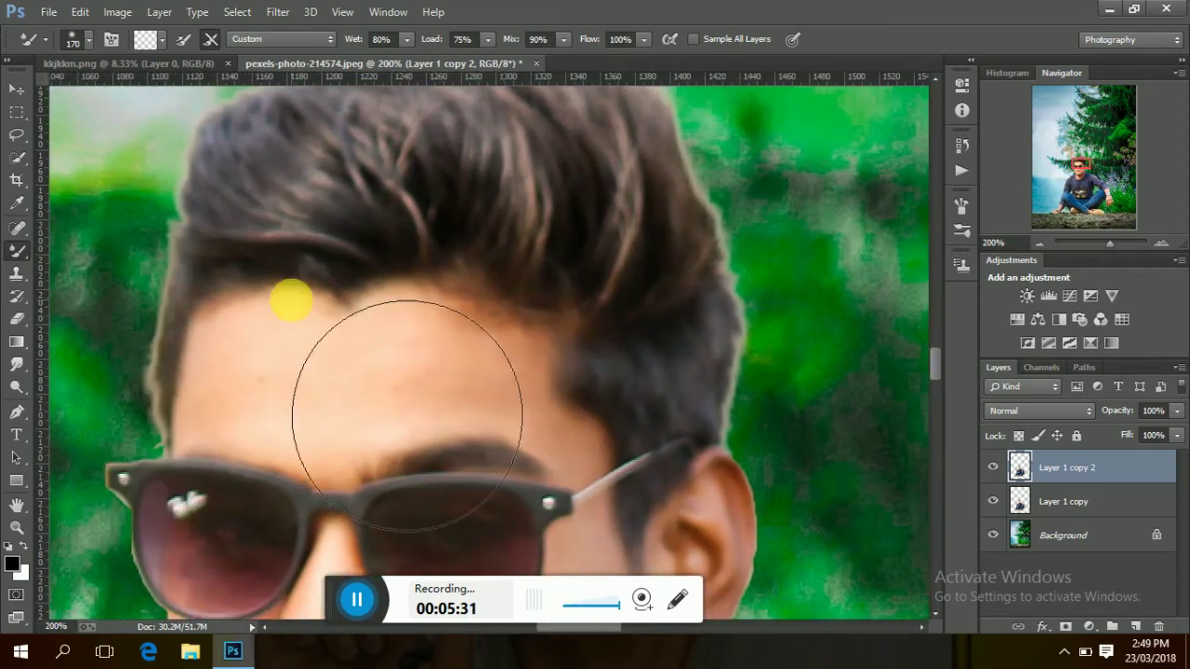
{"action": "left_click", "coordinate": [88, 39]}
{"action": "type", "text": "80"}
{"action": "key", "text": "Return"}
{"action": "mouse_move", "coordinate": [378, 462]}
{"action": "left_mouse_down"}
{"action": "mouse_move", "coordinate": [529, 401]}
{"action": "mouse_move", "coordinate": [340, 444]}
{"action": "left_mouse_up"}
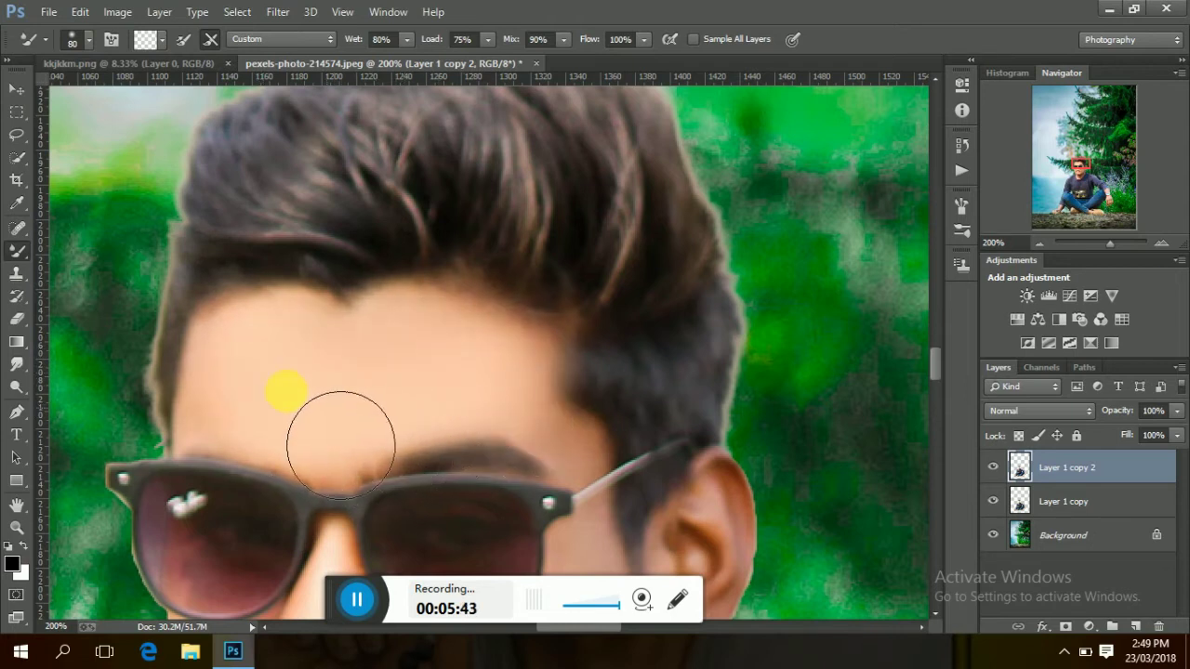
- At 62 px, smooth the forehead and the cheek toward the ear
{"action": "left_click_drag", "start_coordinate": [935, 361], "coordinate": [935, 373]}
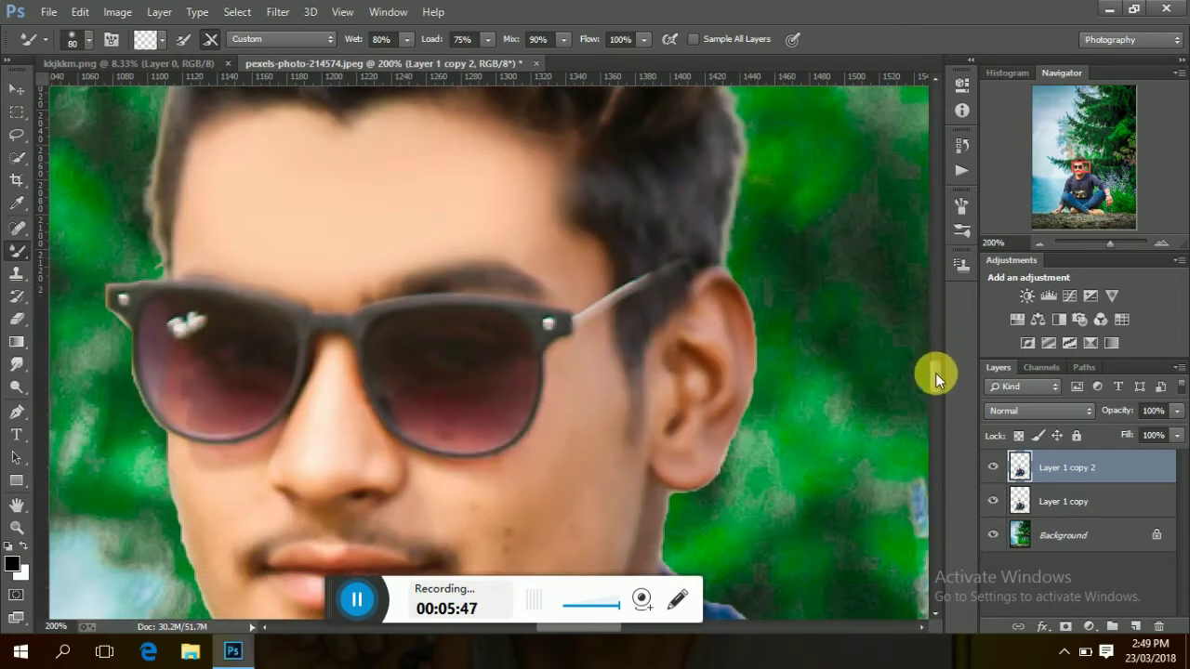
{"action": "left_click", "coordinate": [90, 39]}
{"action": "left_click_drag", "start_coordinate": [130, 94], "coordinate": [127, 94]}
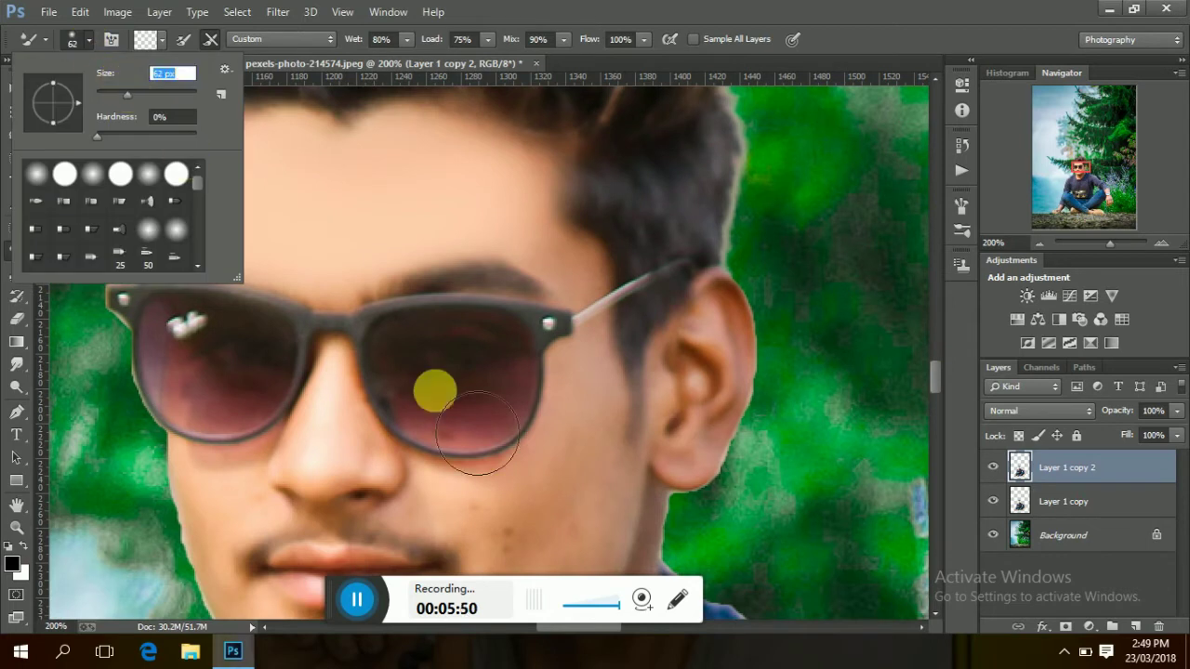
{"action": "left_click", "coordinate": [392, 497]}
{"action": "left_click_drag", "start_coordinate": [518, 210], "coordinate": [502, 228]}
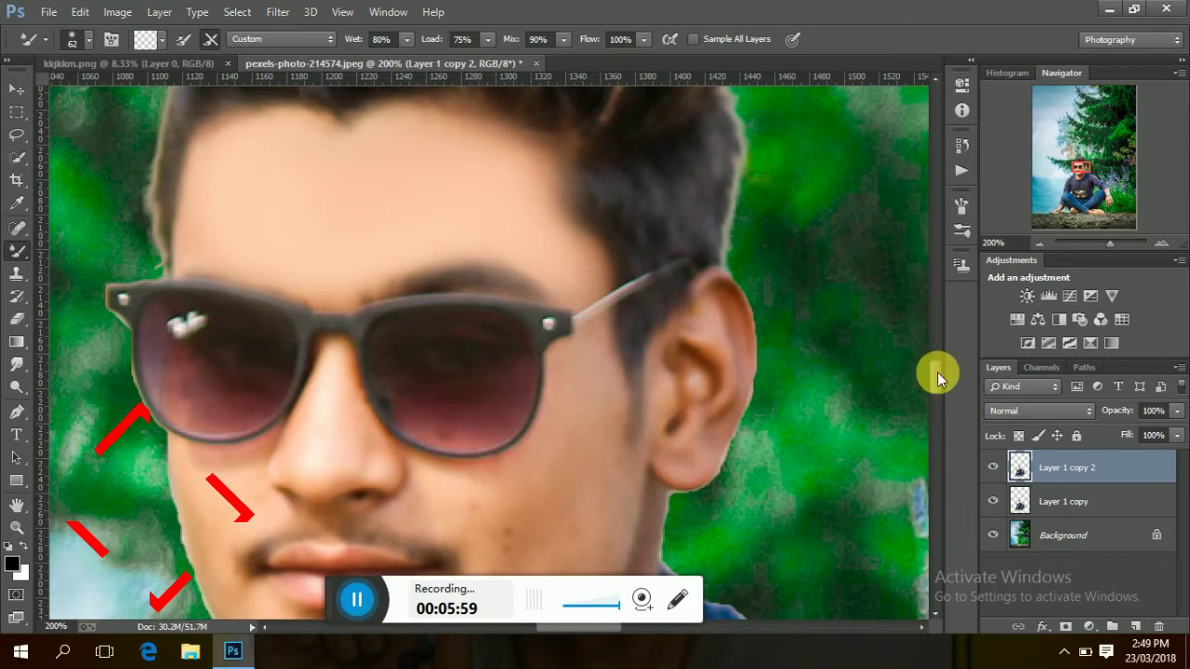
{"action": "scroll", "coordinate": [937, 372], "scroll_direction": "down", "scroll_amount": 3}
{"action": "mouse_move", "coordinate": [549, 364]}
{"action": "left_mouse_down"}
{"action": "mouse_move", "coordinate": [618, 316]}
{"action": "mouse_move", "coordinate": [600, 421]}
{"action": "mouse_move", "coordinate": [541, 469]}
{"action": "mouse_move", "coordinate": [382, 509]}
{"action": "mouse_move", "coordinate": [308, 476]}
{"action": "left_mouse_up"}
{"action": "left_click_drag", "start_coordinate": [269, 343], "coordinate": [266, 350]}
- At 41 px, smooth the chin, jawline, nose tip and skin near the earlobe
{"action": "left_click", "coordinate": [88, 39]}
{"action": "left_click_drag", "start_coordinate": [123, 91], "coordinate": [117, 93]}
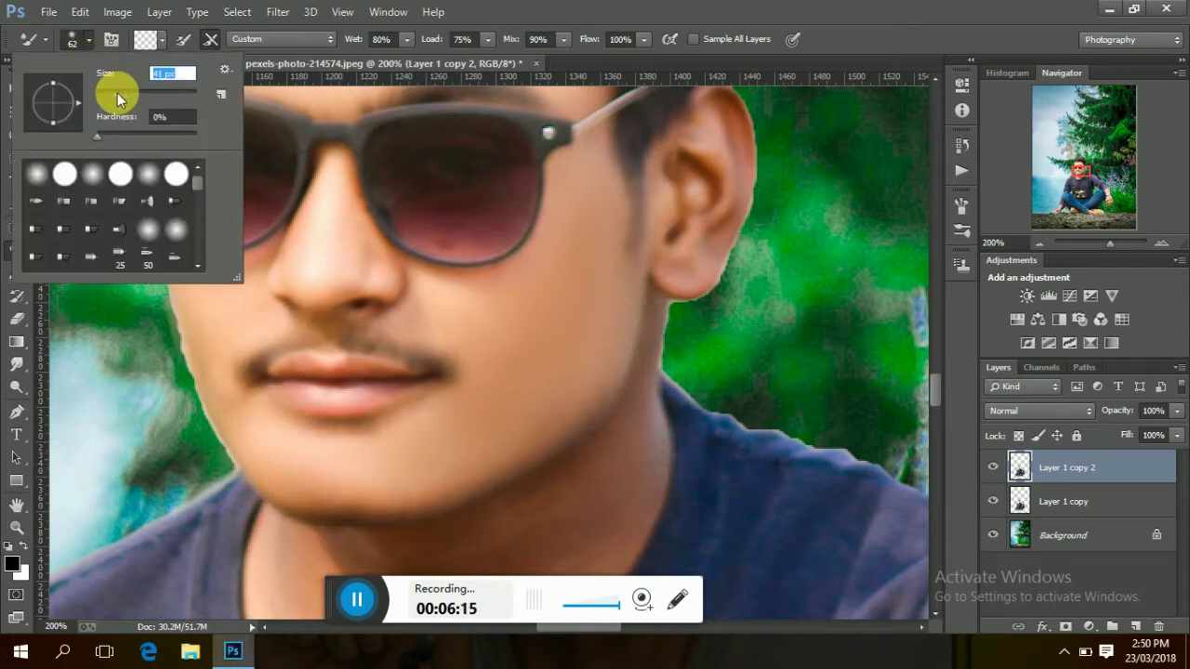
{"action": "left_click", "coordinate": [254, 341]}
{"action": "mouse_move", "coordinate": [248, 353]}
{"action": "left_mouse_down"}
{"action": "mouse_move", "coordinate": [307, 486]}
{"action": "mouse_move", "coordinate": [452, 484]}
{"action": "left_mouse_up"}
{"action": "left_click", "coordinate": [362, 242]}
{"action": "mouse_move", "coordinate": [357, 283]}
{"action": "left_mouse_down"}
{"action": "mouse_move", "coordinate": [372, 292]}
{"action": "mouse_move", "coordinate": [345, 218]}
{"action": "left_mouse_up"}
{"action": "left_click", "coordinate": [727, 295]}
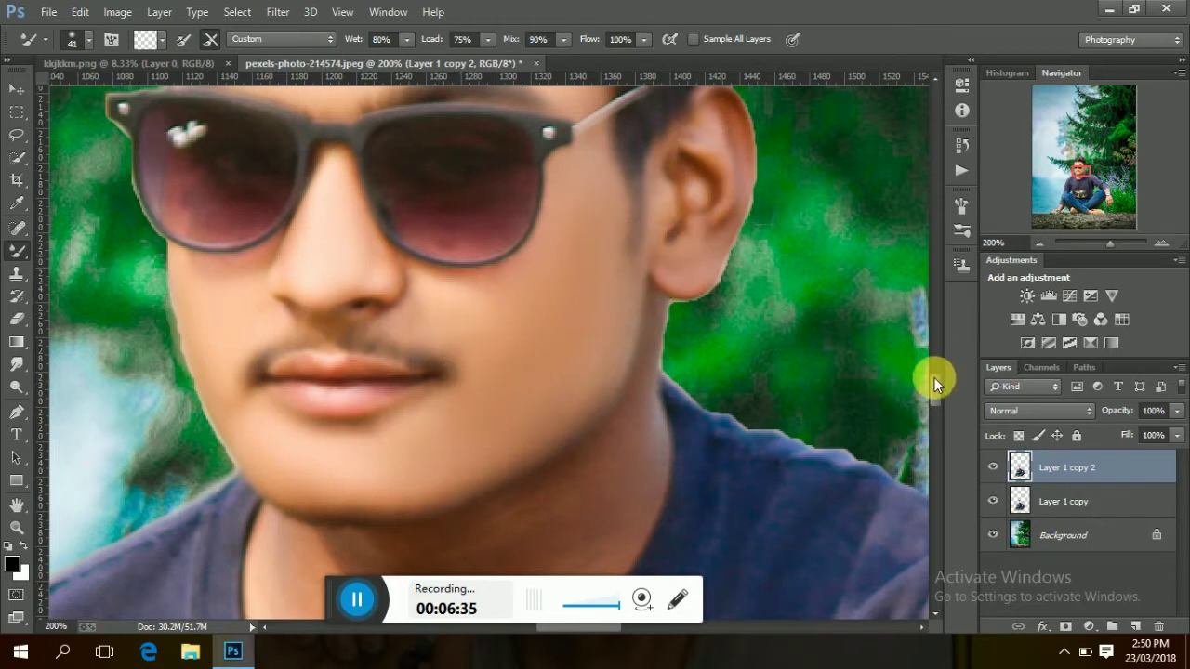
{"action": "scroll", "coordinate": [921, 381], "scroll_direction": "down", "scroll_amount": 5}
- Smooth the skin along the man's neck with the Mixer Brush
{"action": "mouse_move", "coordinate": [311, 244]}
{"action": "left_mouse_down"}
{"action": "mouse_move", "coordinate": [419, 363]}
{"action": "mouse_move", "coordinate": [361, 279]}
{"action": "mouse_move", "coordinate": [370, 345]}
{"action": "mouse_move", "coordinate": [535, 307]}
{"action": "mouse_move", "coordinate": [518, 332]}
{"action": "mouse_move", "coordinate": [452, 279]}
{"action": "mouse_move", "coordinate": [585, 247]}
{"action": "mouse_move", "coordinate": [533, 209]}
{"action": "mouse_move", "coordinate": [419, 266]}
{"action": "mouse_move", "coordinate": [478, 284]}
{"action": "mouse_move", "coordinate": [558, 266]}
{"action": "mouse_move", "coordinate": [572, 249]}
{"action": "left_mouse_up"}
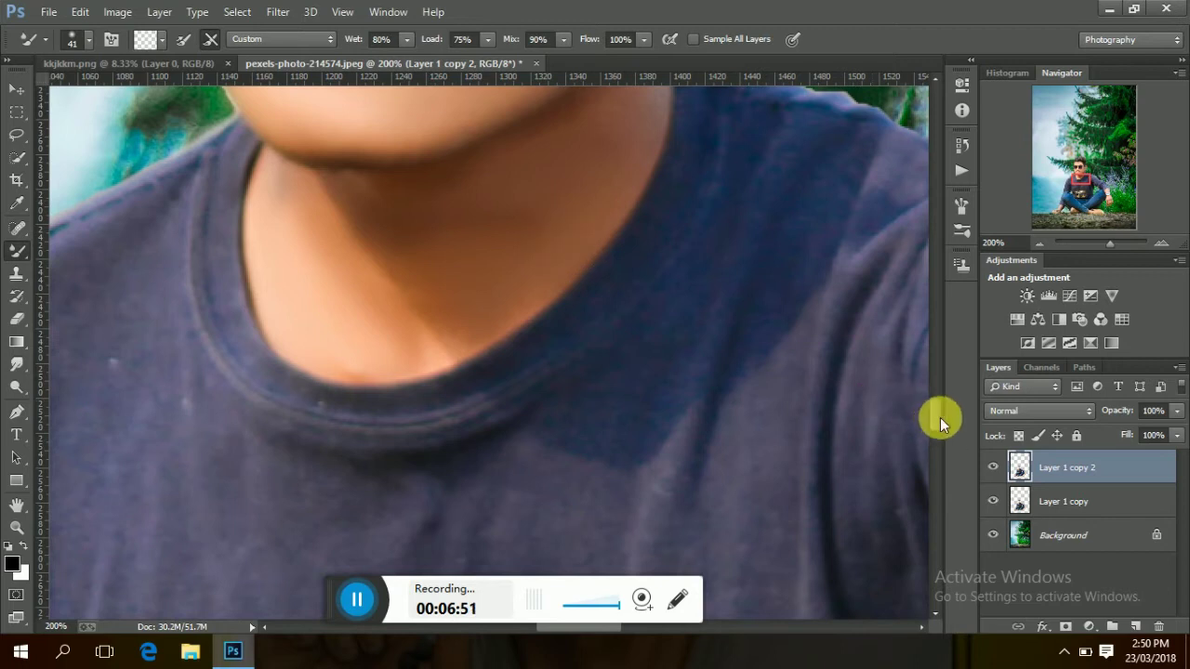
{"action": "left_click_drag", "start_coordinate": [935, 415], "coordinate": [935, 400]}
{"action": "mouse_move", "coordinate": [619, 380]}
{"action": "left_mouse_down"}
{"action": "mouse_move", "coordinate": [648, 406]}
{"action": "mouse_move", "coordinate": [662, 370]}
{"action": "mouse_move", "coordinate": [609, 412]}
{"action": "left_mouse_up"}
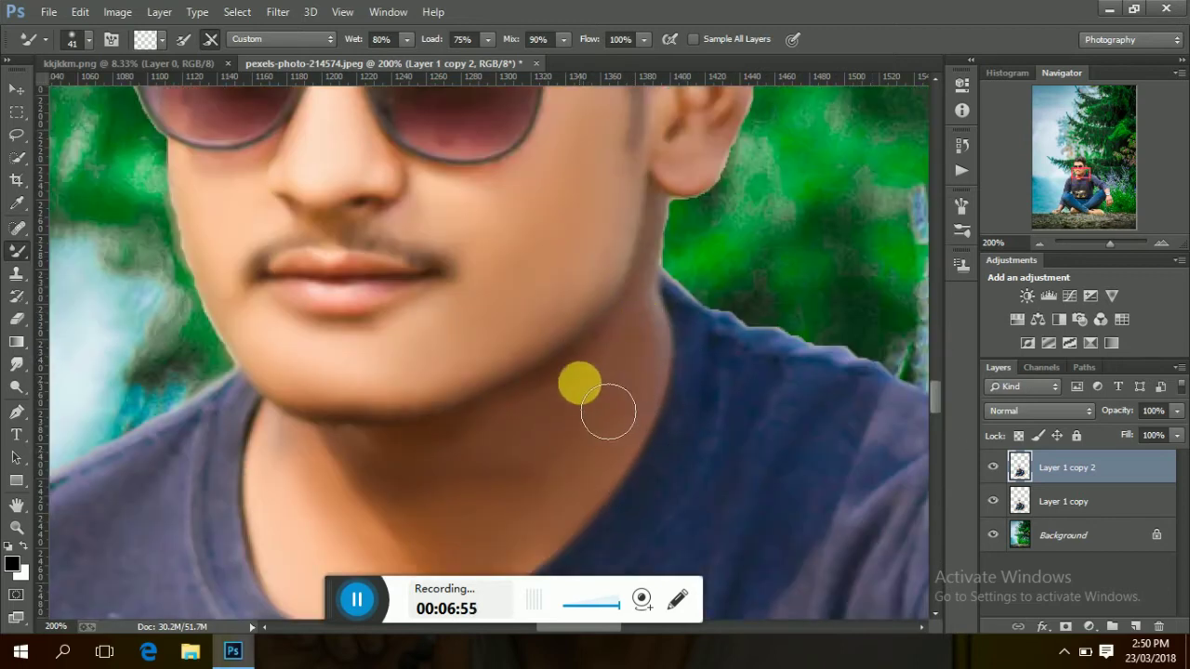
{"action": "left_click_drag", "start_coordinate": [935, 399], "coordinate": [935, 471]}
{"action": "left_click_drag", "start_coordinate": [559, 634], "coordinate": [675, 628]}
{"action": "left_click_drag", "start_coordinate": [940, 468], "coordinate": [935, 433]}
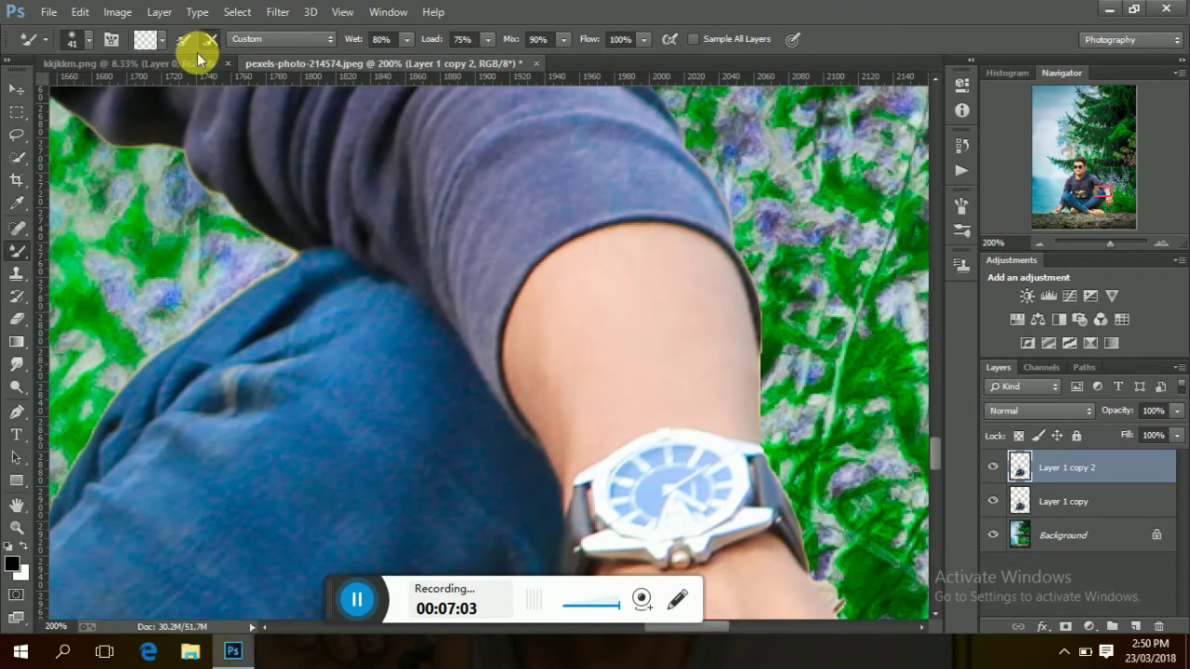
- With a 57 px brush, smooth the upper arm and hand skin
{"action": "left_click", "coordinate": [88, 39]}
{"action": "left_click", "coordinate": [760, 432]}
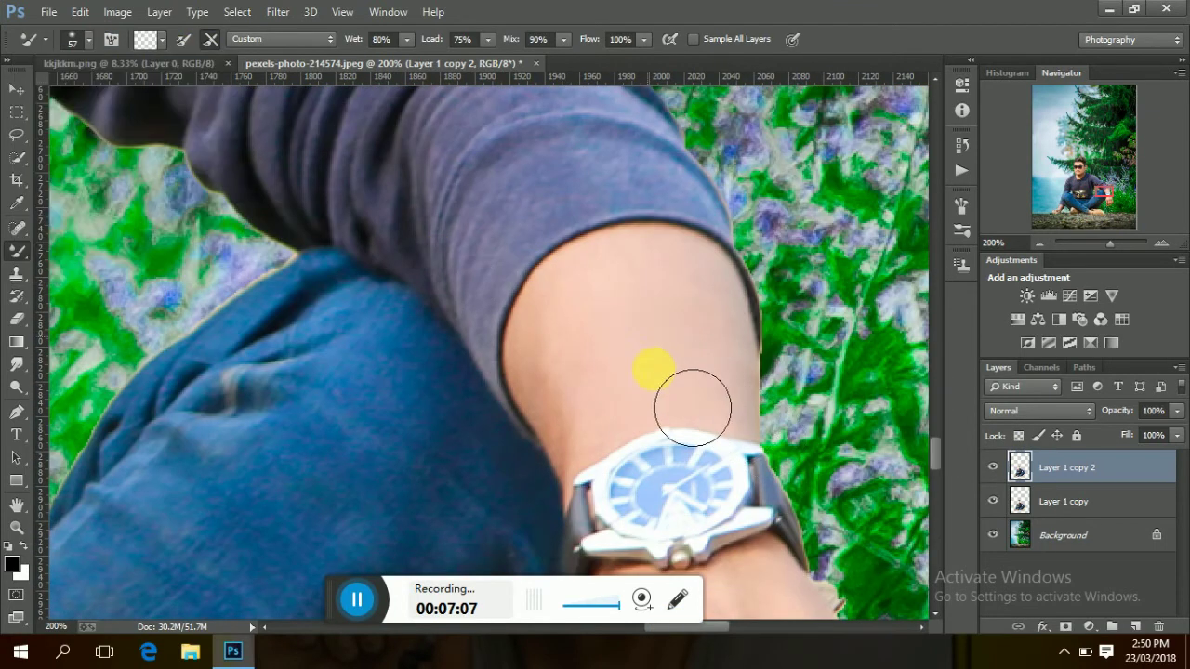
{"action": "left_click_drag", "start_coordinate": [674, 330], "coordinate": [720, 353]}
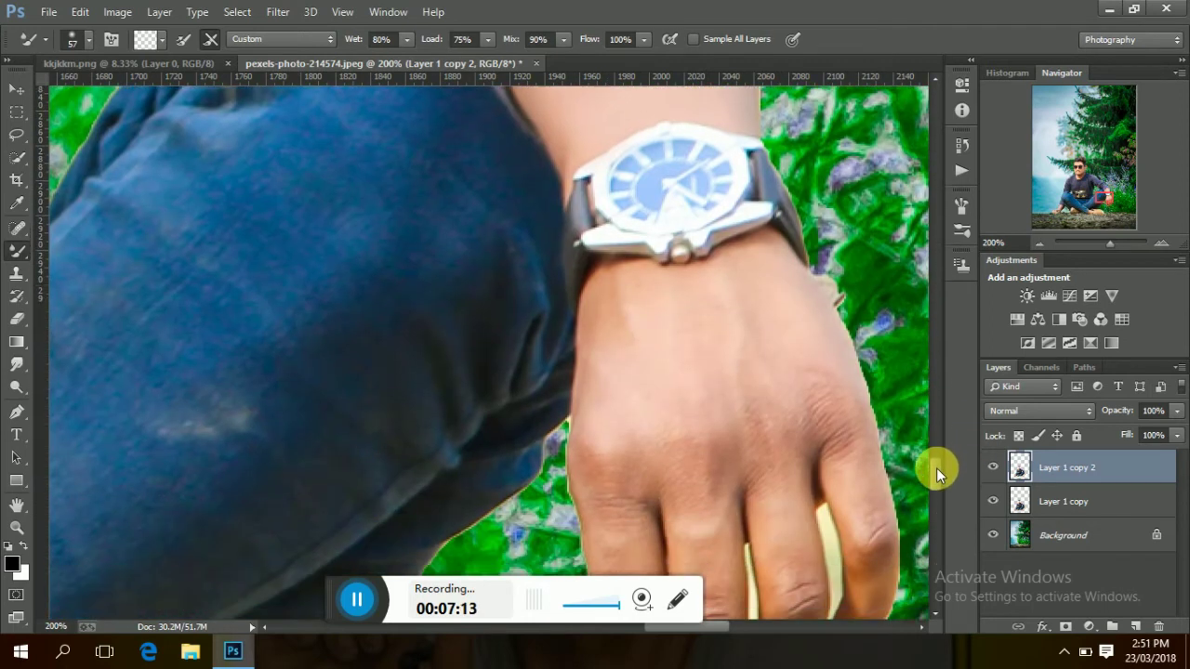
{"action": "left_click_drag", "start_coordinate": [936, 456], "coordinate": [936, 474]}
{"action": "mouse_move", "coordinate": [650, 359]}
{"action": "left_mouse_down"}
{"action": "mouse_move", "coordinate": [772, 415]}
{"action": "mouse_move", "coordinate": [809, 360]}
{"action": "mouse_move", "coordinate": [744, 457]}
{"action": "left_mouse_up"}
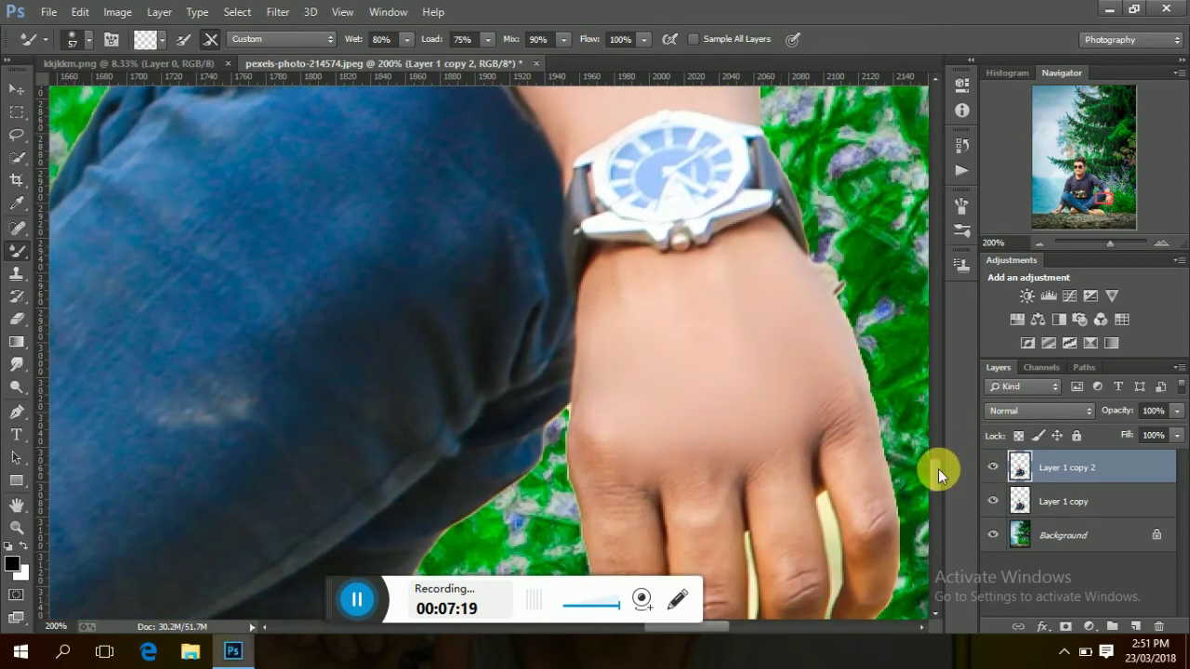
{"action": "key", "text": "ctrl+minus"}
{"action": "key", "text": "ctrl+minus"}
{"action": "key", "text": "ctrl+minus"}
{"action": "key", "text": "ctrl+minus"}
{"action": "key", "text": "ctrl+minus"}
{"action": "key", "text": "ctrl+minus"}
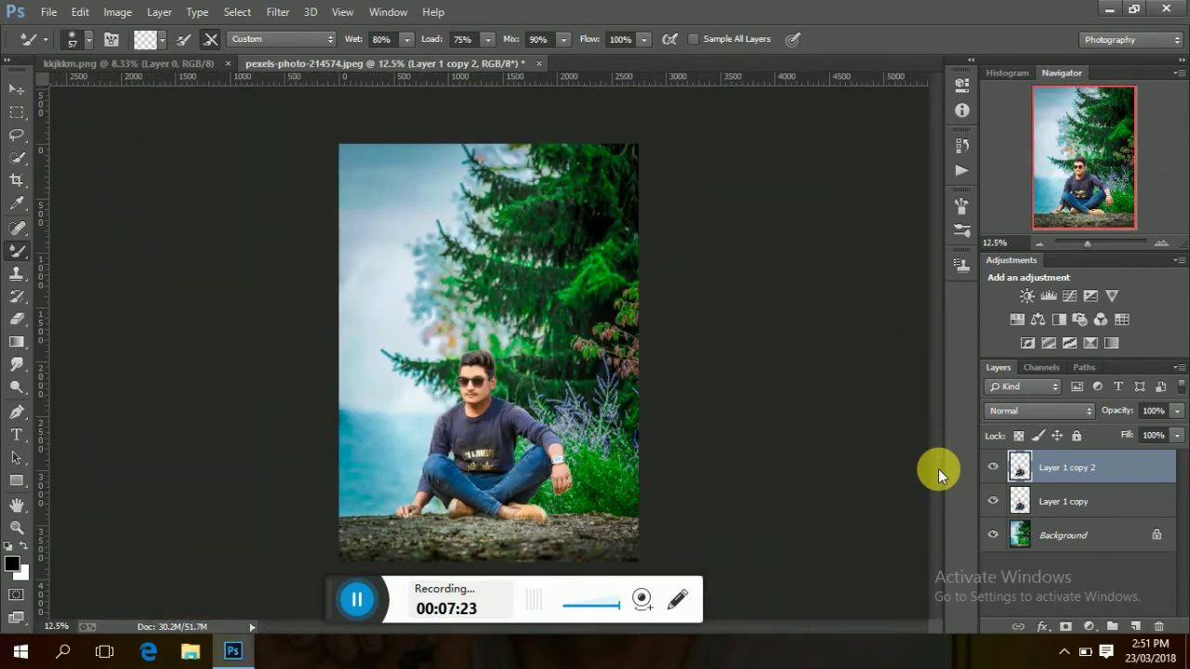
- Flatten the image and duplicate it as Layer 1
{"action": "right_click", "coordinate": [1103, 509]}
{"action": "left_click", "coordinate": [830, 531]}
{"action": "key", "text": "ctrl+j"}
- In Camera Raw Filter, cool temperature, set contrast +12, lift shadows, deepen blacks, add clarity
{"action": "left_click", "coordinate": [277, 11]}
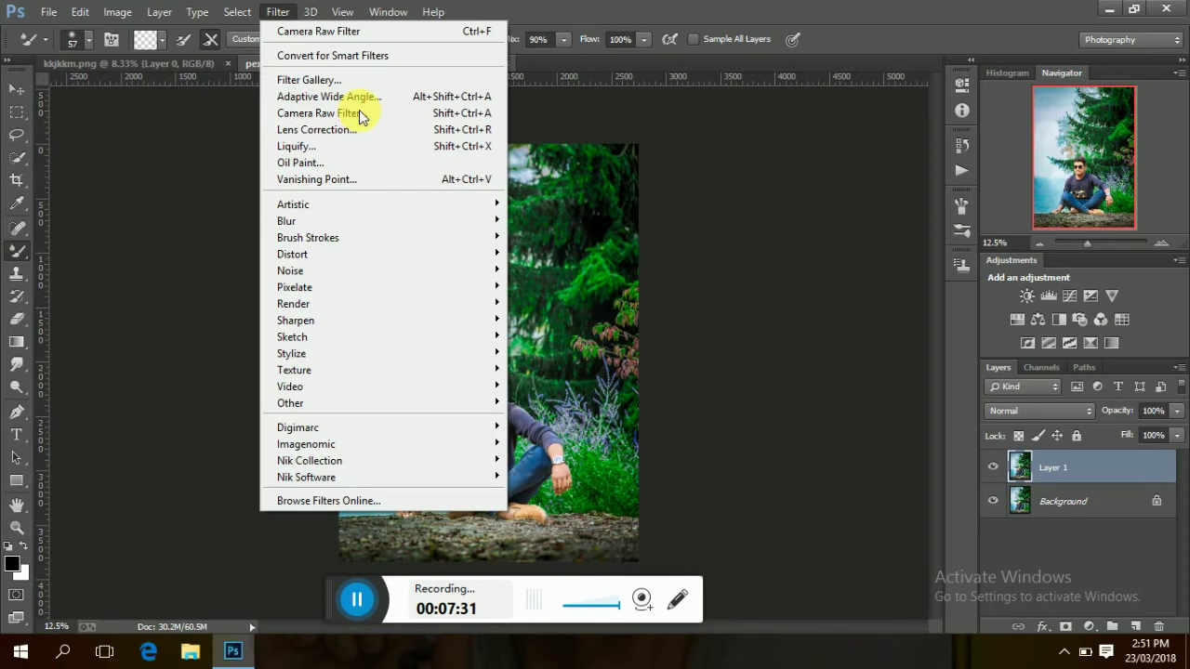
{"action": "left_click", "coordinate": [358, 110]}
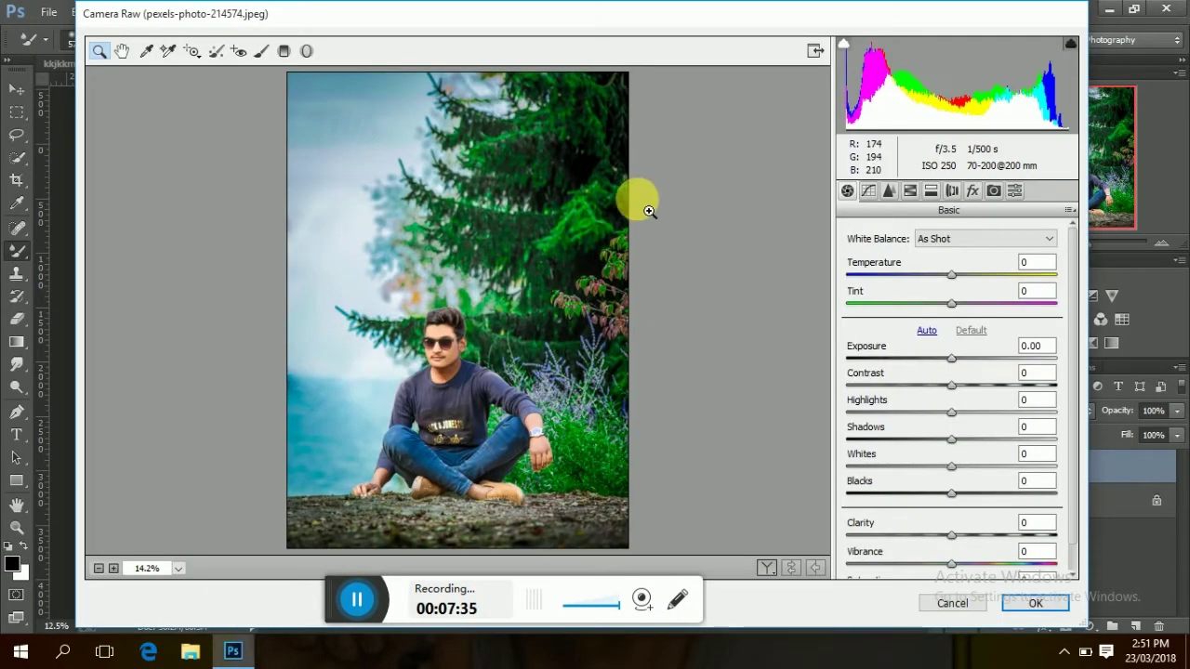
{"action": "left_click_drag", "start_coordinate": [958, 279], "coordinate": [937, 276]}
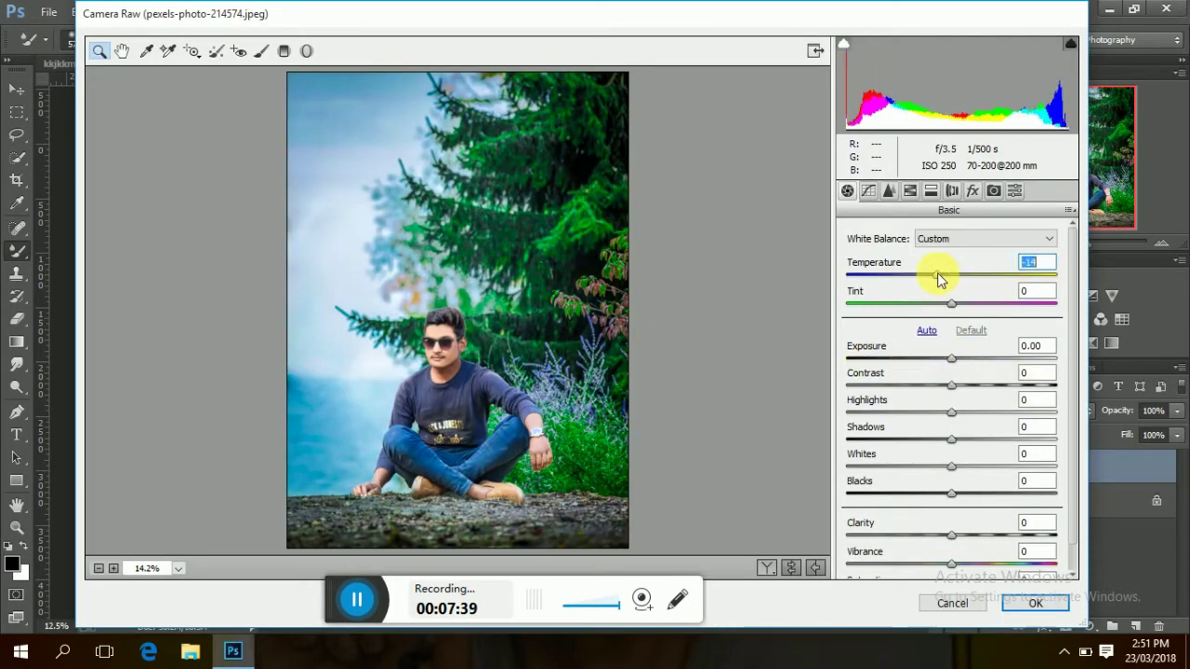
{"action": "mouse_move", "coordinate": [953, 387]}
{"action": "left_mouse_down"}
{"action": "mouse_move", "coordinate": [966, 386]}
{"action": "mouse_move", "coordinate": [940, 409]}
{"action": "mouse_move", "coordinate": [963, 438]}
{"action": "left_mouse_up"}
{"action": "left_click_drag", "start_coordinate": [953, 493], "coordinate": [933, 494]}
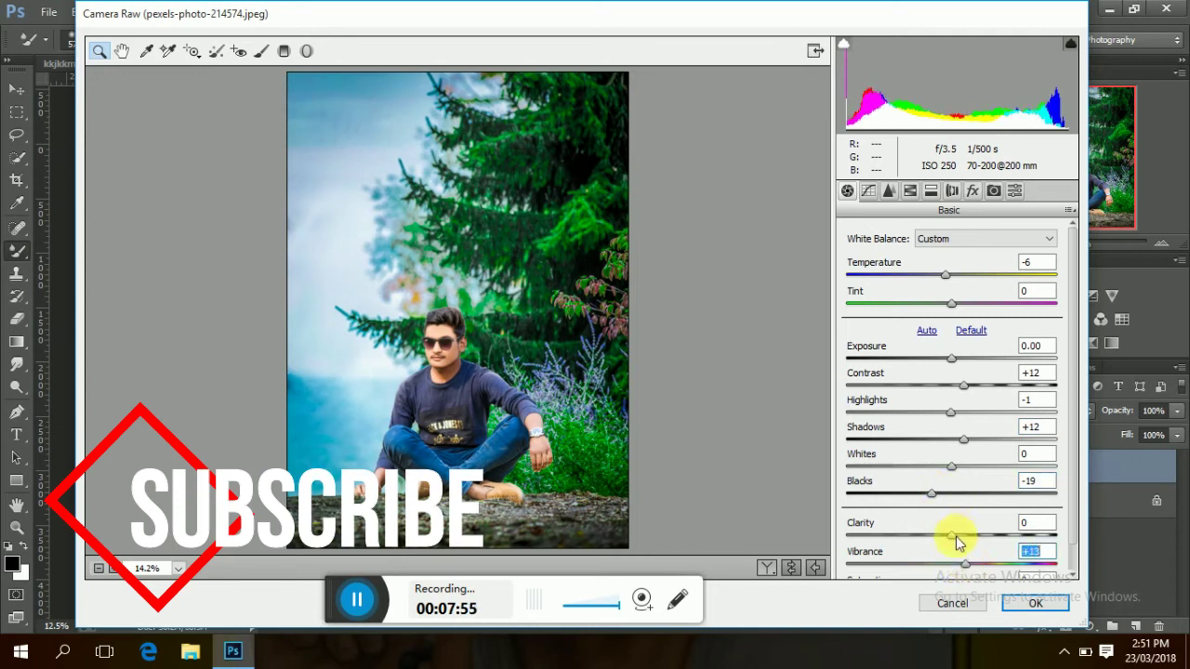
{"action": "left_click_drag", "start_coordinate": [954, 538], "coordinate": [961, 537]}
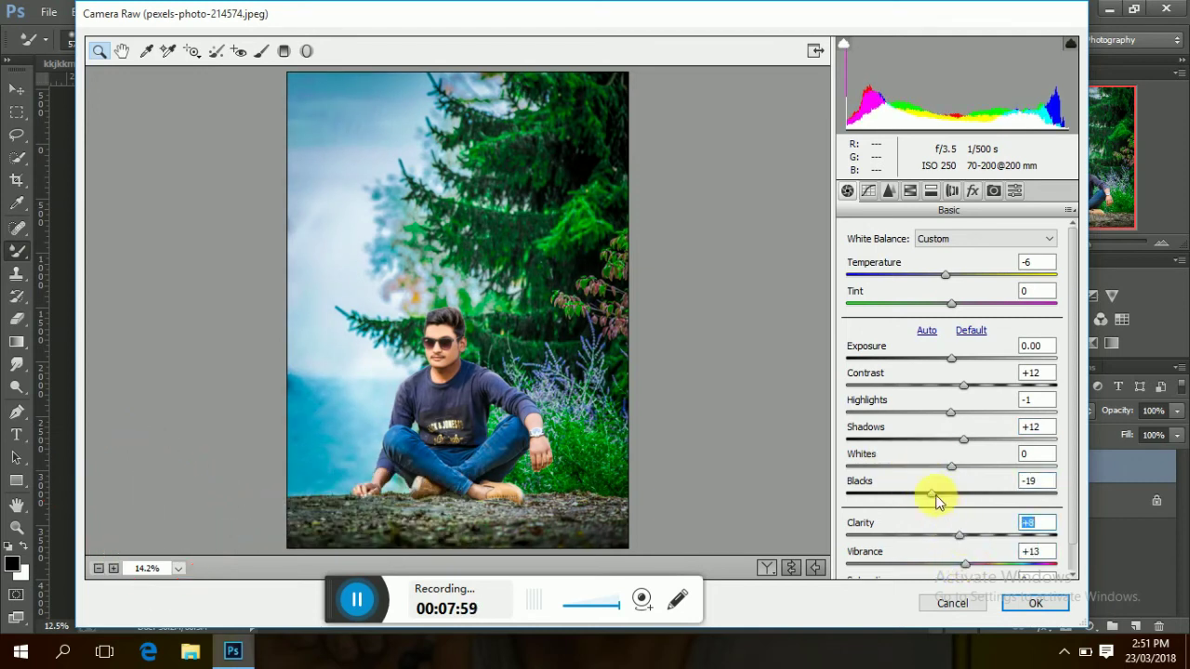
- Boost HSL saturation (Greens +100, Yellows +65), add a -17 vignette, and apply the grade
{"action": "left_click", "coordinate": [910, 191]}
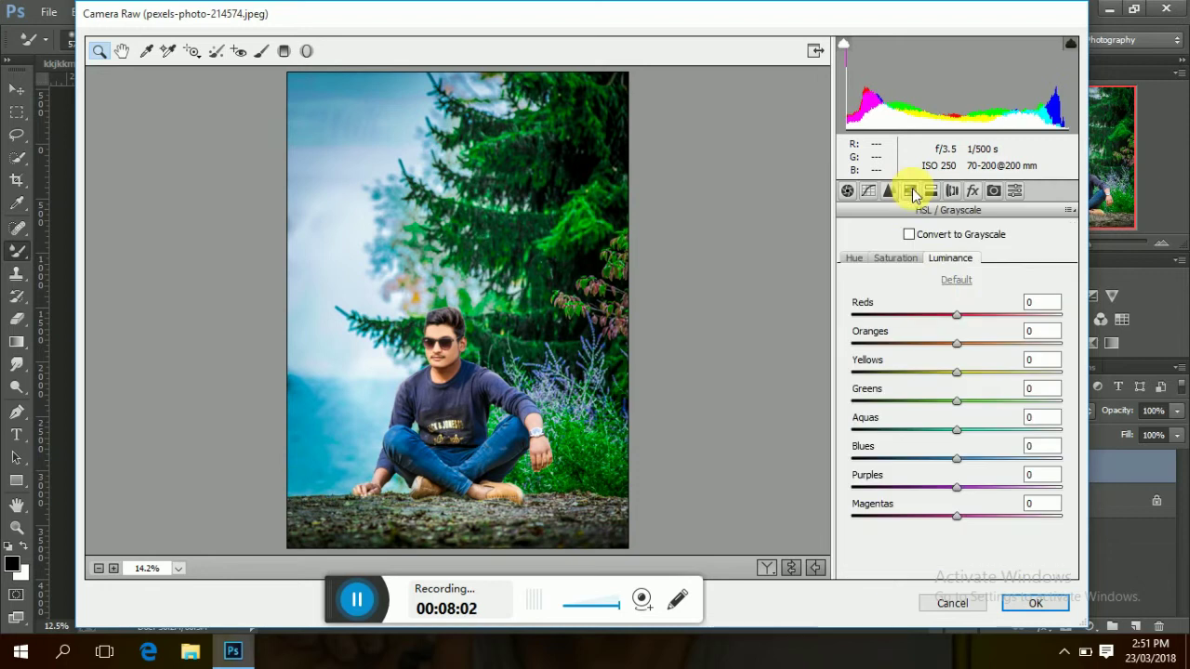
{"action": "left_click", "coordinate": [913, 260]}
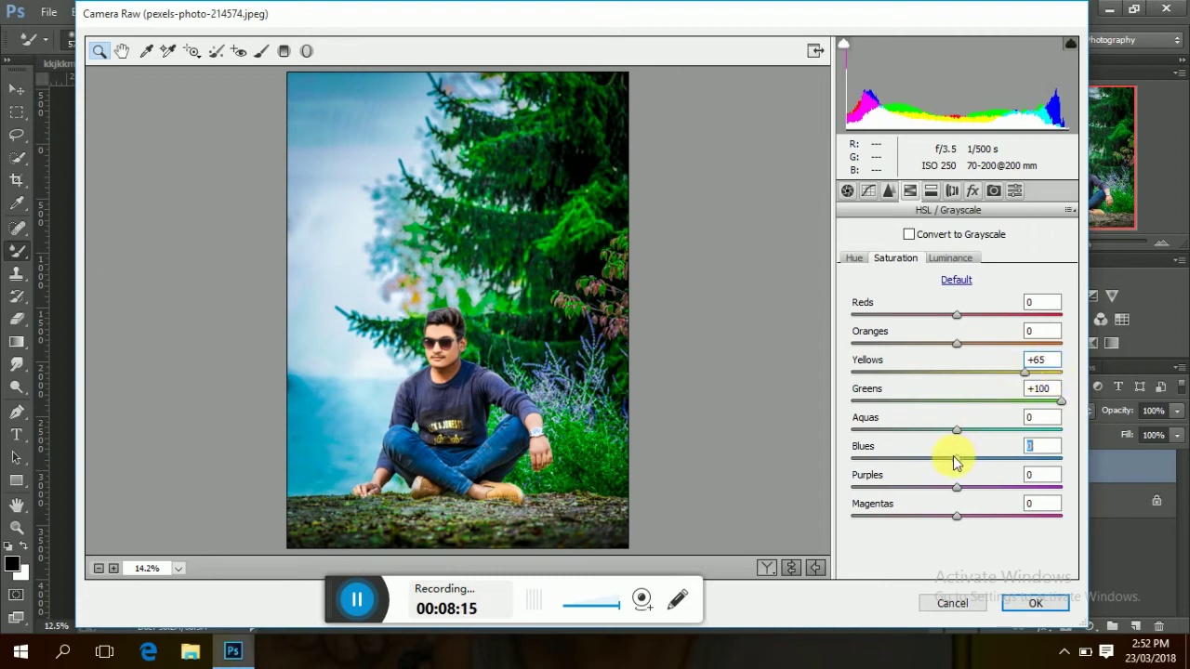
{"action": "left_click_drag", "start_coordinate": [953, 458], "coordinate": [984, 458]}
{"action": "left_click", "coordinate": [950, 258]}
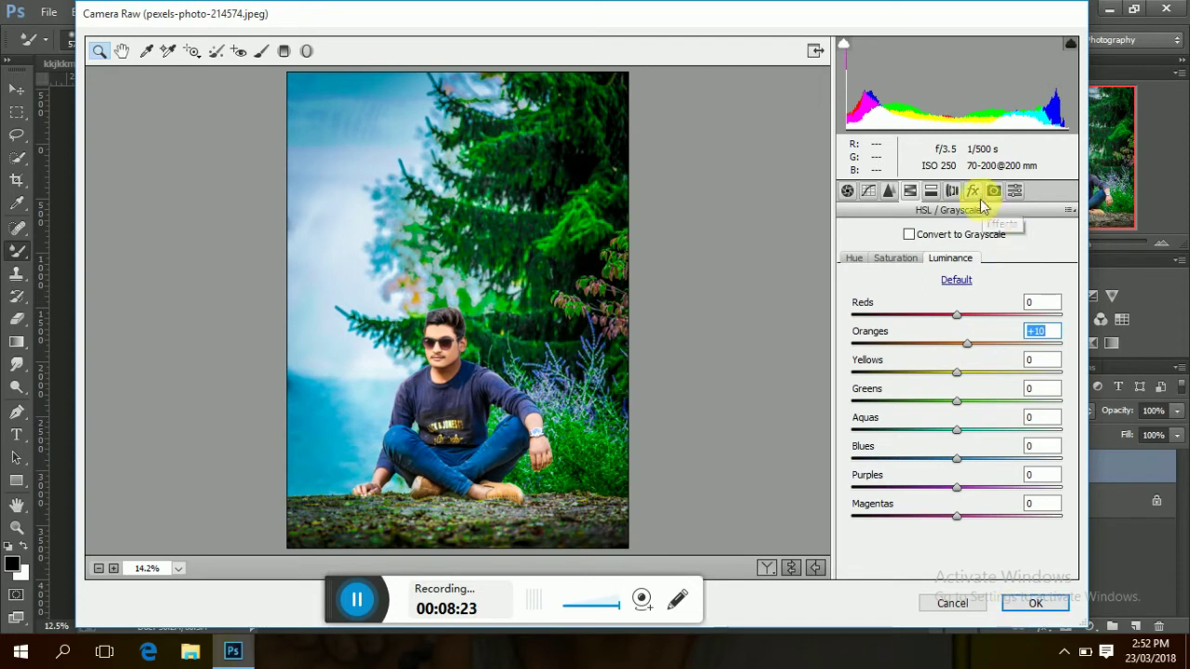
{"action": "left_click", "coordinate": [976, 193]}
{"action": "left_click_drag", "start_coordinate": [958, 414], "coordinate": [940, 414]}
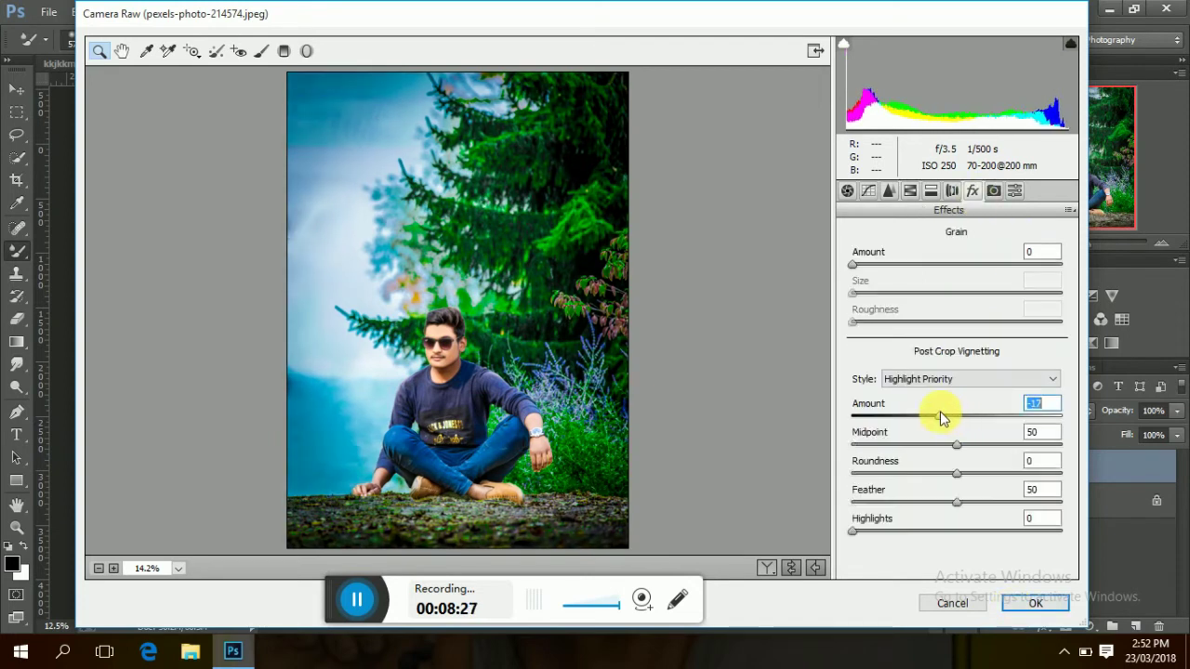
{"action": "left_click", "coordinate": [1030, 602]}
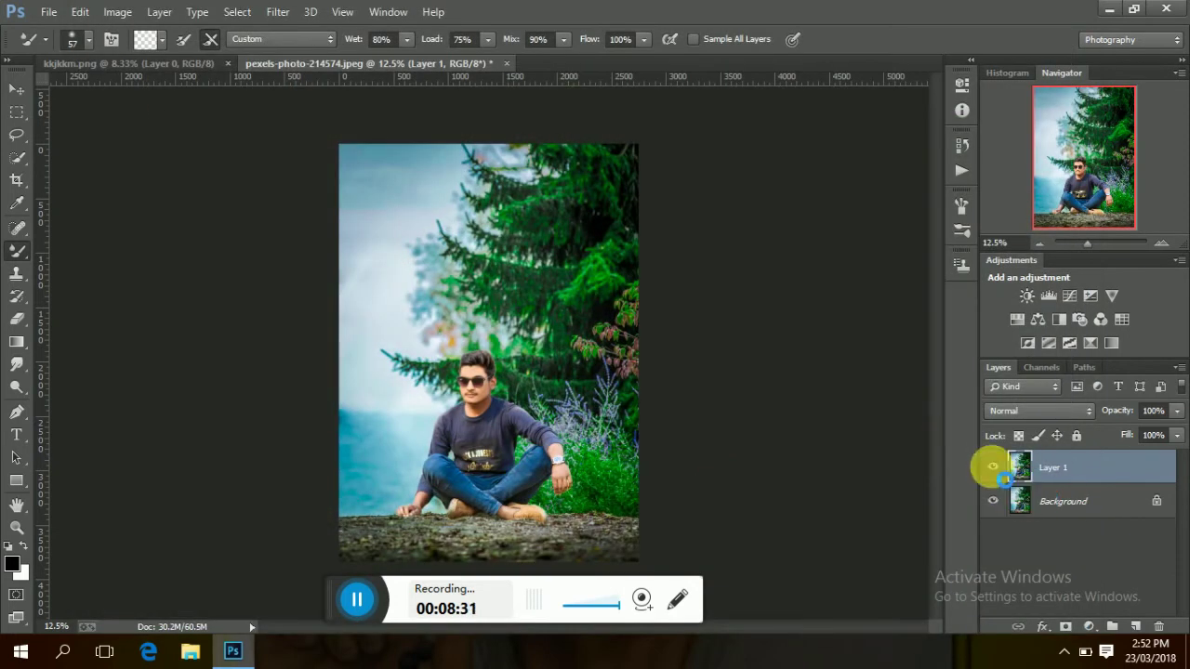
- Flatten the graded image, duplicate it as Layer 1, and zoom in on the hair
{"action": "right_click", "coordinate": [1075, 477]}
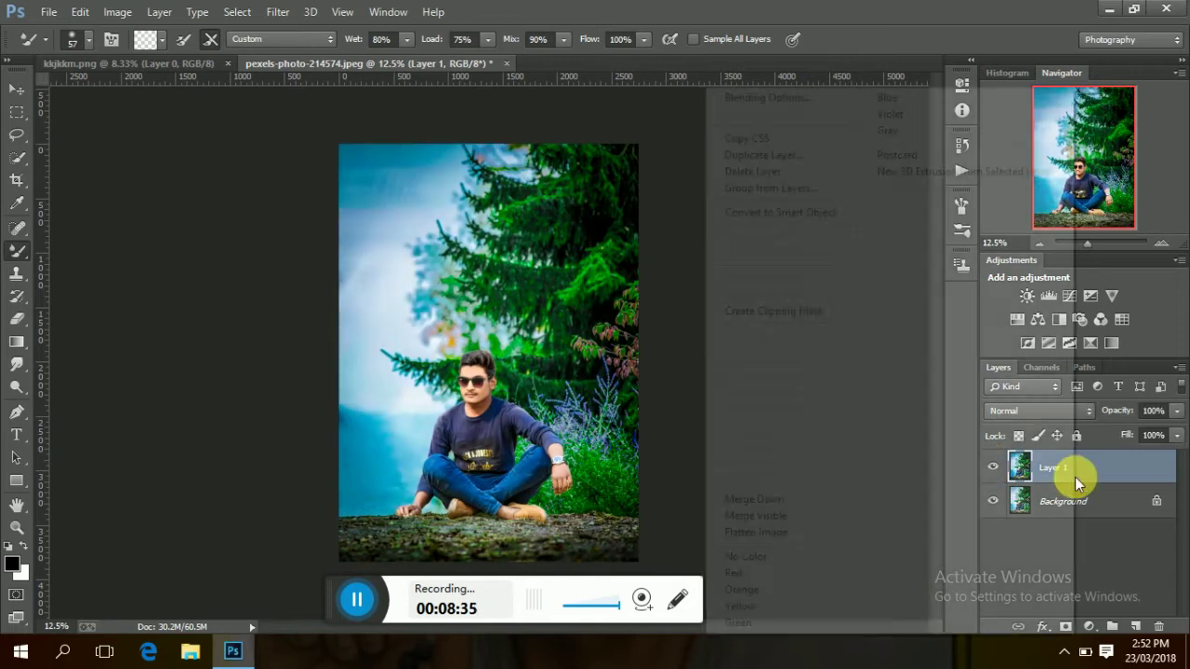
{"action": "left_click", "coordinate": [799, 536]}
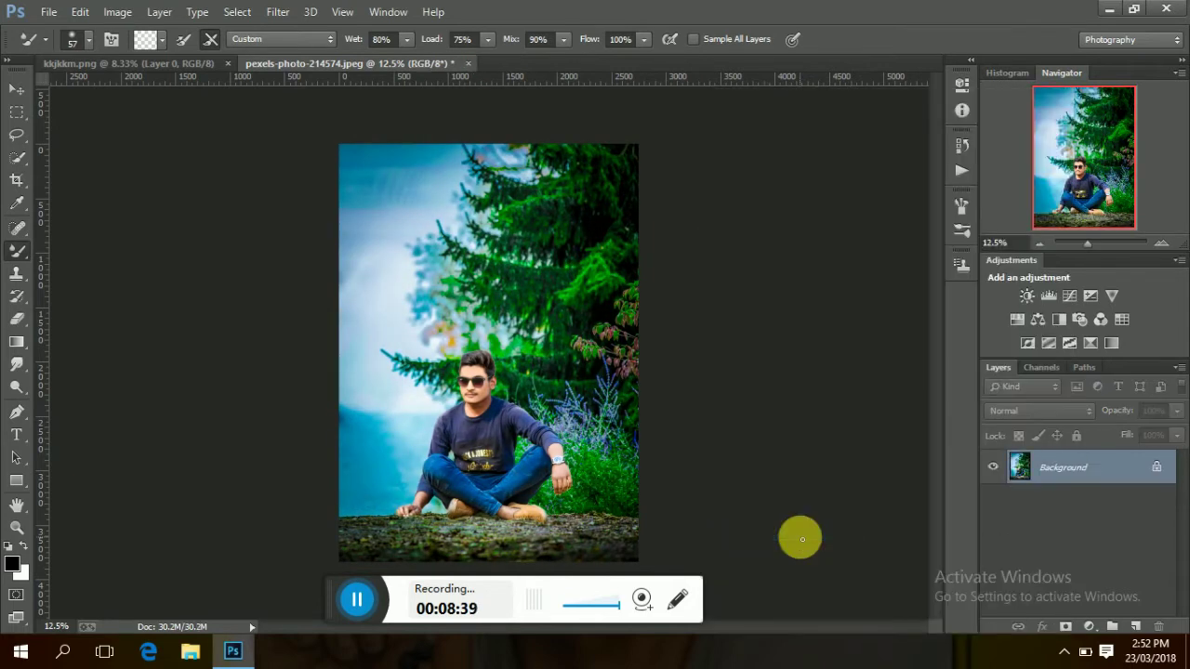
{"action": "key", "text": "ctrl+j"}
{"action": "key", "text": "ctrl+plus"}
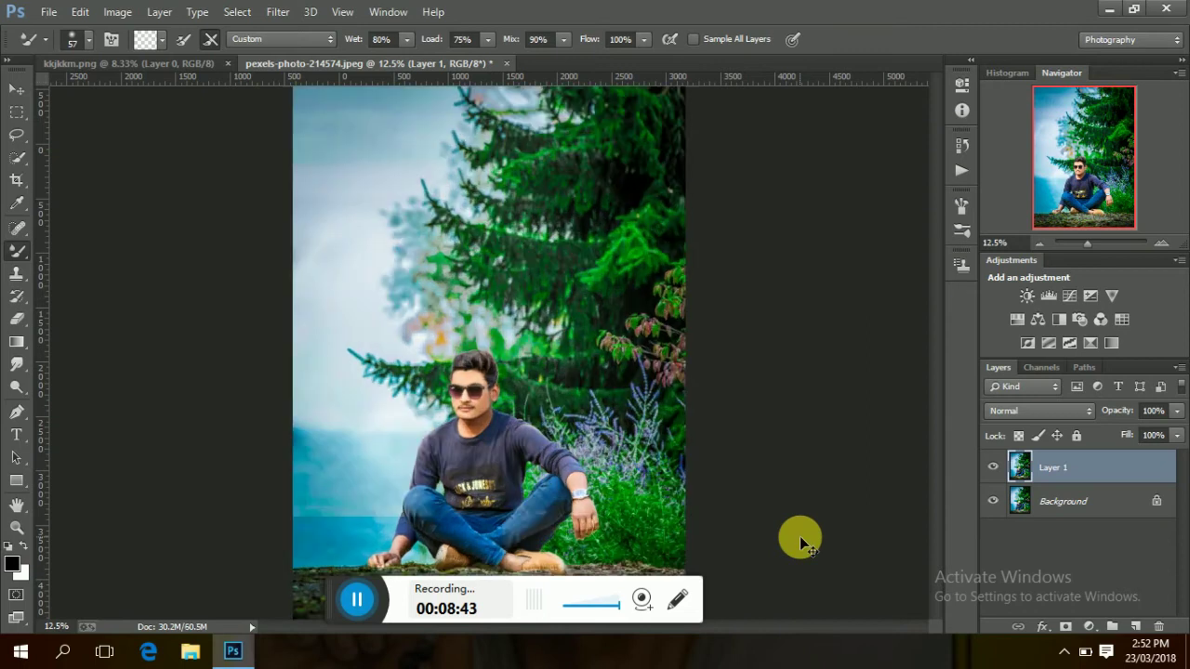
{"action": "key", "text": "ctrl+plus"}
{"action": "key", "text": "ctrl+plus"}
{"action": "key", "text": "ctrl+plus"}
{"action": "key", "text": "ctrl+plus"}
{"action": "key", "text": "ctrl+plus"}
{"action": "key", "text": "ctrl+plus"}
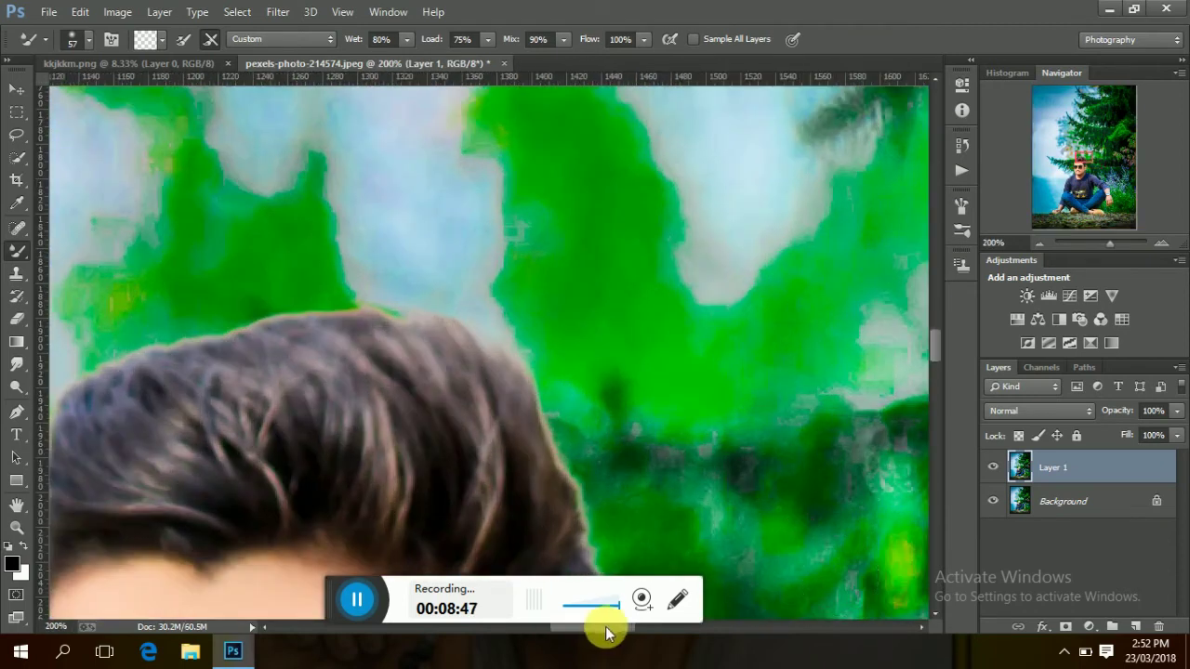
{"action": "left_click_drag", "start_coordinate": [605, 625], "coordinate": [577, 625]}
{"action": "left_click_drag", "start_coordinate": [935, 354], "coordinate": [935, 361]}
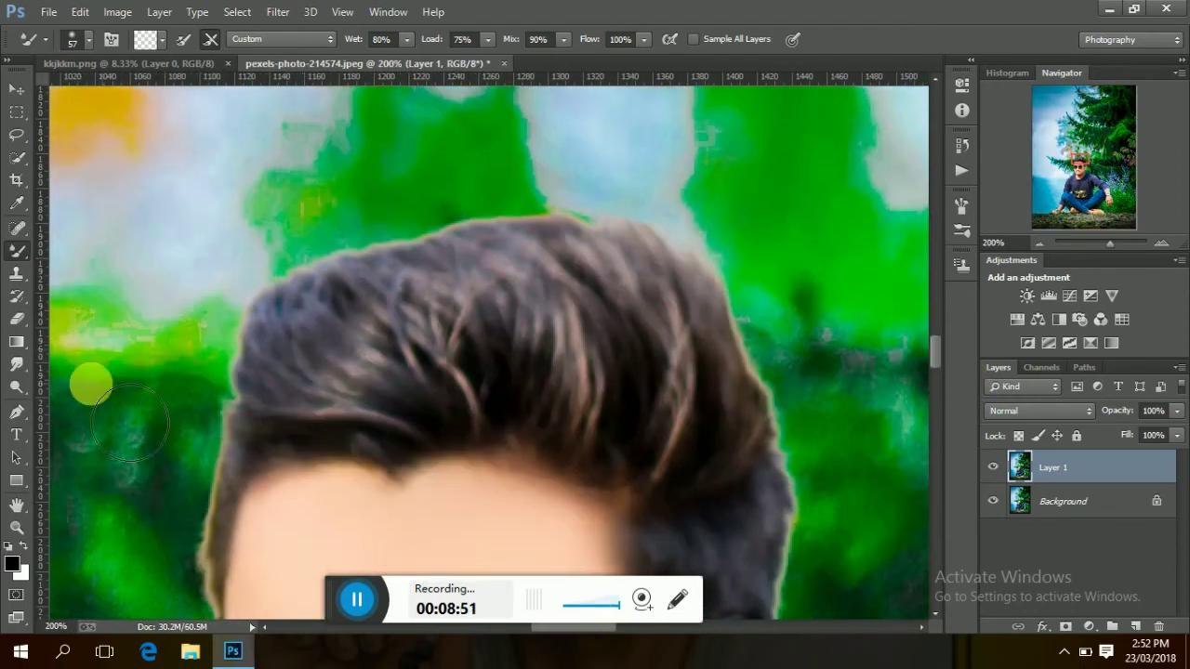
- Smudge hair strands upward into spikes using a 52 px Smudge brush at 86% strength
{"action": "left_click", "coordinate": [17, 363]}
{"action": "left_click", "coordinate": [88, 39]}
{"action": "mouse_move", "coordinate": [131, 94]}
{"action": "left_mouse_down"}
{"action": "mouse_move", "coordinate": [115, 89]}
{"action": "mouse_move", "coordinate": [128, 92]}
{"action": "left_mouse_up"}
{"action": "type", "text": "52"}
{"action": "key", "text": "Return"}
{"action": "mouse_move", "coordinate": [391, 410]}
{"action": "left_mouse_down"}
{"action": "mouse_move", "coordinate": [353, 406]}
{"action": "mouse_move", "coordinate": [279, 308]}
{"action": "mouse_move", "coordinate": [300, 422]}
{"action": "mouse_move", "coordinate": [401, 426]}
{"action": "mouse_move", "coordinate": [301, 403]}
{"action": "mouse_move", "coordinate": [269, 343]}
{"action": "mouse_move", "coordinate": [425, 406]}
{"action": "mouse_move", "coordinate": [400, 382]}
{"action": "mouse_move", "coordinate": [345, 391]}
{"action": "mouse_move", "coordinate": [332, 366]}
{"action": "mouse_move", "coordinate": [330, 251]}
{"action": "left_mouse_up"}
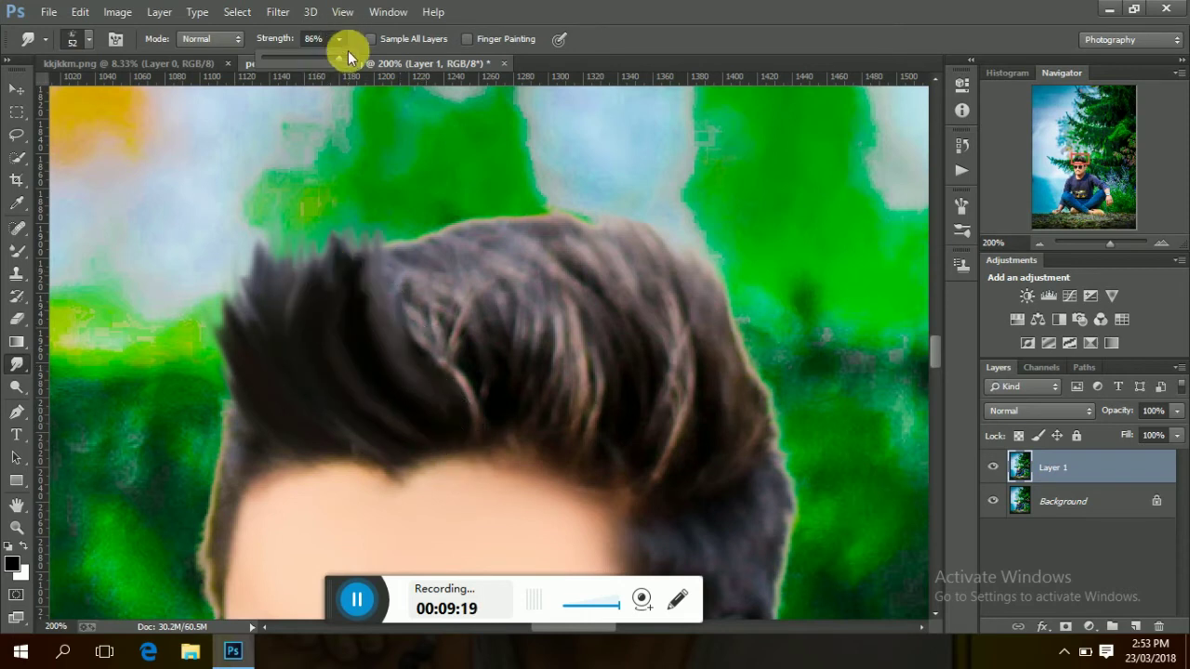
- At 75% smudge strength, blend the hair spikes smoothly into the green background
{"action": "left_click_drag", "start_coordinate": [334, 43], "coordinate": [337, 63]}
{"action": "mouse_move", "coordinate": [273, 327]}
{"action": "left_mouse_down"}
{"action": "mouse_move", "coordinate": [276, 380]}
{"action": "mouse_move", "coordinate": [279, 350]}
{"action": "mouse_move", "coordinate": [355, 386]}
{"action": "mouse_move", "coordinate": [282, 335]}
{"action": "mouse_move", "coordinate": [237, 275]}
{"action": "left_mouse_up"}
{"action": "mouse_move", "coordinate": [494, 404]}
{"action": "left_mouse_down"}
{"action": "mouse_move", "coordinate": [415, 277]}
{"action": "mouse_move", "coordinate": [431, 212]}
{"action": "mouse_move", "coordinate": [388, 192]}
{"action": "mouse_move", "coordinate": [443, 199]}
{"action": "mouse_move", "coordinate": [398, 198]}
{"action": "mouse_move", "coordinate": [263, 332]}
{"action": "mouse_move", "coordinate": [301, 285]}
{"action": "mouse_move", "coordinate": [393, 394]}
{"action": "mouse_move", "coordinate": [358, 413]}
{"action": "left_mouse_up"}
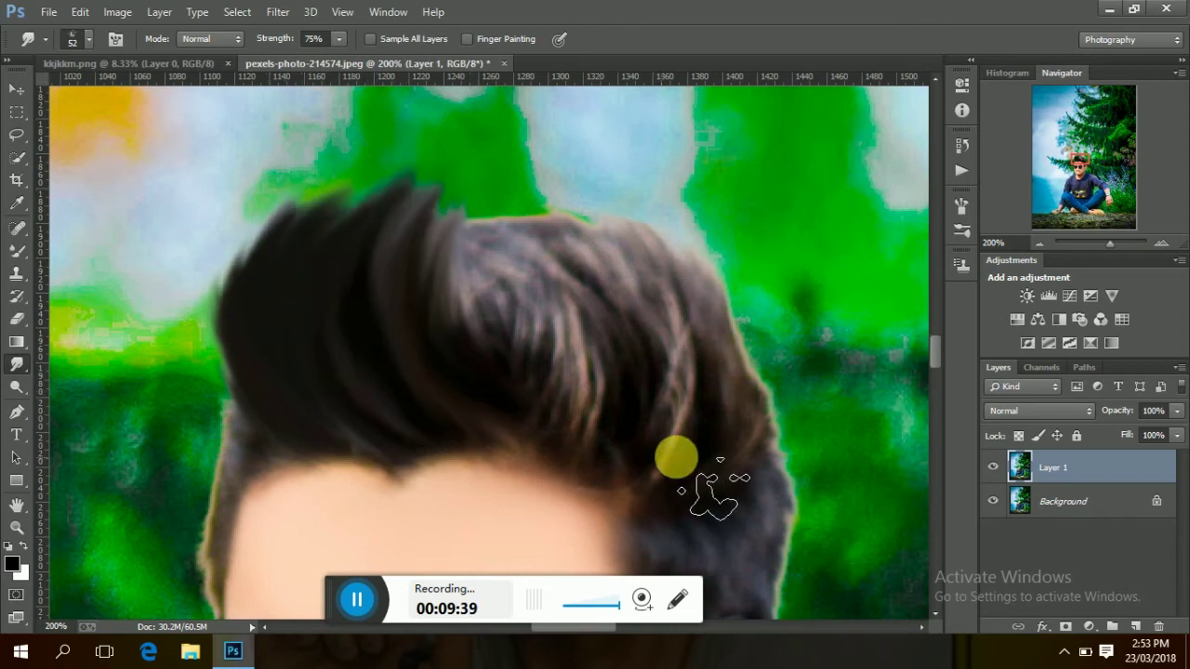
{"action": "mouse_move", "coordinate": [717, 470]}
{"action": "left_mouse_down"}
{"action": "mouse_move", "coordinate": [745, 378]}
{"action": "mouse_move", "coordinate": [723, 300]}
{"action": "mouse_move", "coordinate": [698, 292]}
{"action": "mouse_move", "coordinate": [704, 260]}
{"action": "mouse_move", "coordinate": [742, 301]}
{"action": "mouse_move", "coordinate": [616, 247]}
{"action": "mouse_move", "coordinate": [638, 404]}
{"action": "mouse_move", "coordinate": [685, 311]}
{"action": "mouse_move", "coordinate": [542, 400]}
{"action": "mouse_move", "coordinate": [444, 399]}
{"action": "mouse_move", "coordinate": [492, 266]}
{"action": "mouse_move", "coordinate": [510, 340]}
{"action": "mouse_move", "coordinate": [463, 267]}
{"action": "mouse_move", "coordinate": [343, 252]}
{"action": "mouse_move", "coordinate": [372, 189]}
{"action": "mouse_move", "coordinate": [439, 282]}
{"action": "mouse_move", "coordinate": [508, 284]}
{"action": "mouse_move", "coordinate": [566, 361]}
{"action": "mouse_move", "coordinate": [622, 356]}
{"action": "mouse_move", "coordinate": [481, 331]}
{"action": "mouse_move", "coordinate": [638, 208]}
{"action": "mouse_move", "coordinate": [505, 292]}
{"action": "mouse_move", "coordinate": [420, 287]}
{"action": "mouse_move", "coordinate": [716, 406]}
{"action": "mouse_move", "coordinate": [792, 297]}
{"action": "mouse_move", "coordinate": [775, 257]}
{"action": "mouse_move", "coordinate": [726, 286]}
{"action": "mouse_move", "coordinate": [723, 340]}
{"action": "mouse_move", "coordinate": [679, 419]}
{"action": "mouse_move", "coordinate": [718, 412]}
{"action": "left_mouse_up"}
- Smudge the left hair edge with a 27 px brush, then zoom out to the whole photo
{"action": "scroll", "coordinate": [936, 353], "scroll_direction": "down", "scroll_amount": 1}
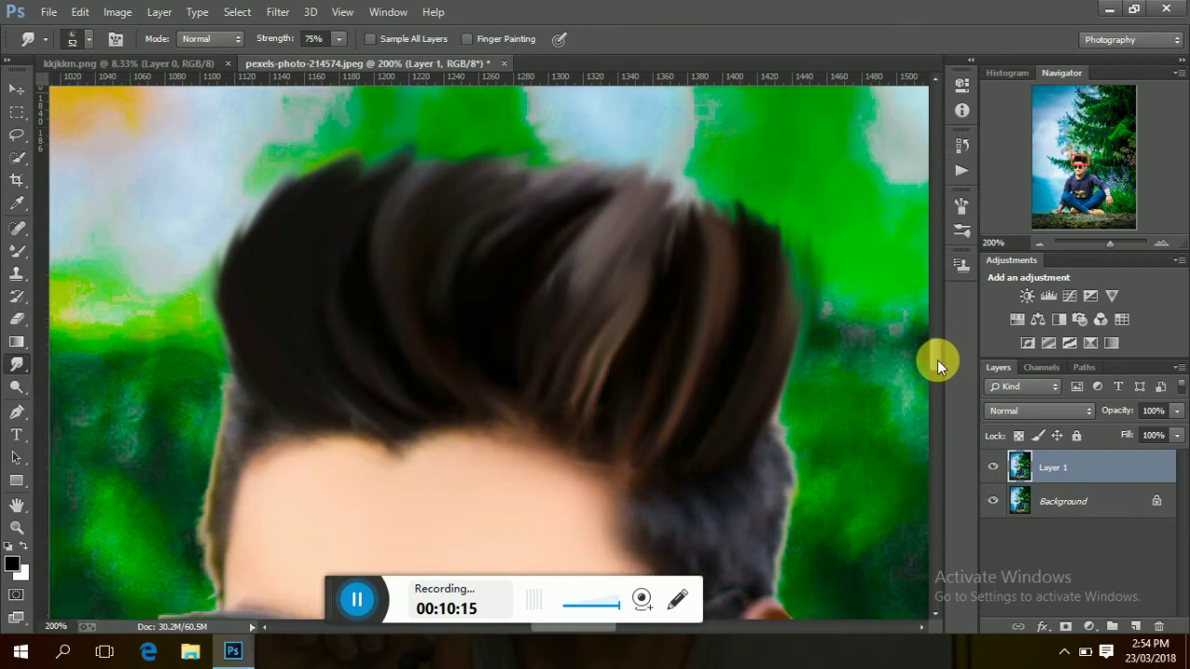
{"action": "scroll", "coordinate": [937, 360], "scroll_direction": "down", "scroll_amount": 4}
{"action": "left_click", "coordinate": [88, 39]}
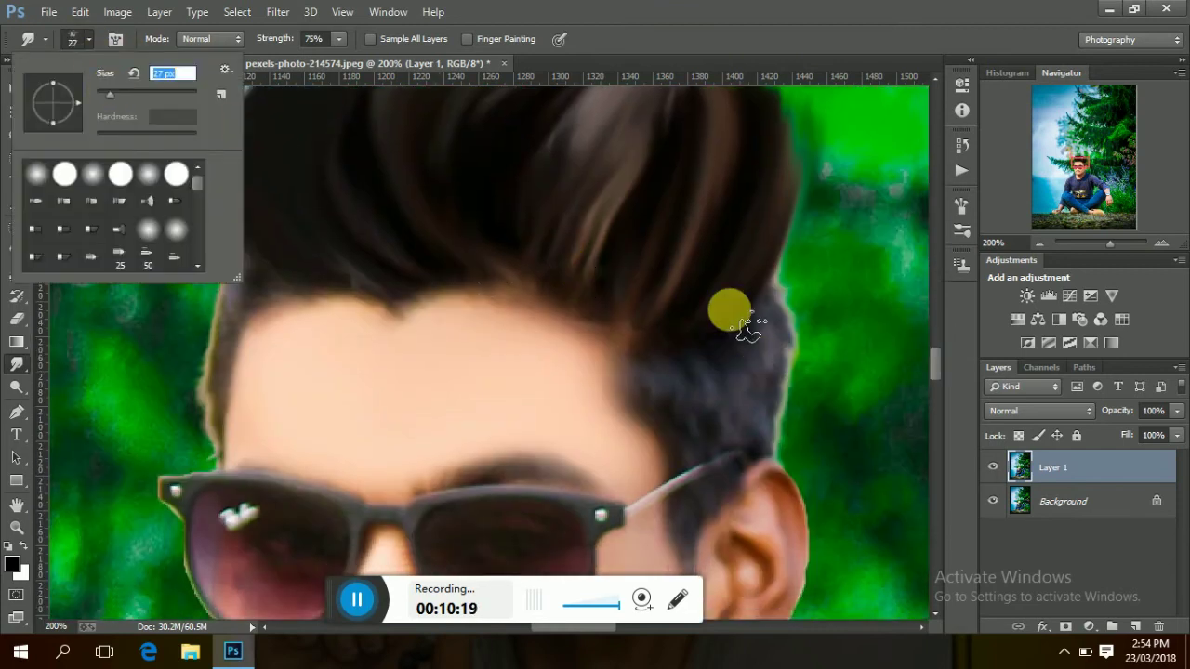
{"action": "key", "text": "Return"}
{"action": "mouse_move", "coordinate": [276, 274]}
{"action": "left_mouse_down"}
{"action": "mouse_move", "coordinate": [226, 265]}
{"action": "mouse_move", "coordinate": [213, 340]}
{"action": "mouse_move", "coordinate": [223, 395]}
{"action": "left_mouse_up"}
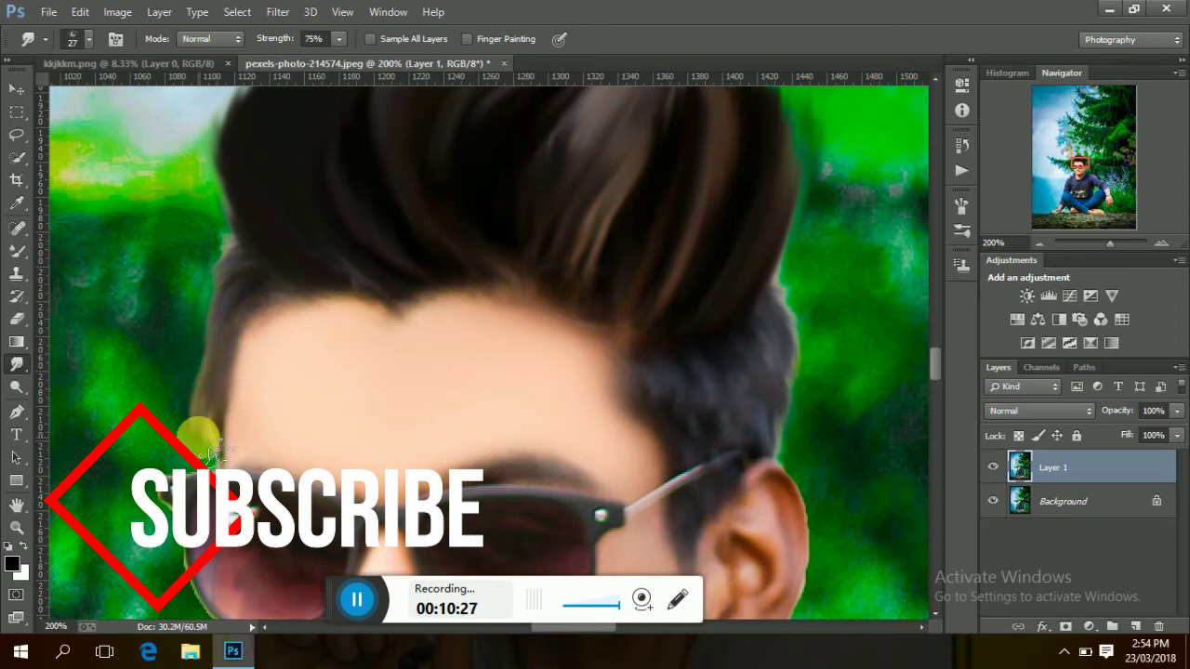
{"action": "key", "text": "ctrl+0"}
- Zoom out to 8.33% and flatten the image into one Background layer
{"action": "key", "text": "ctrl+minus"}
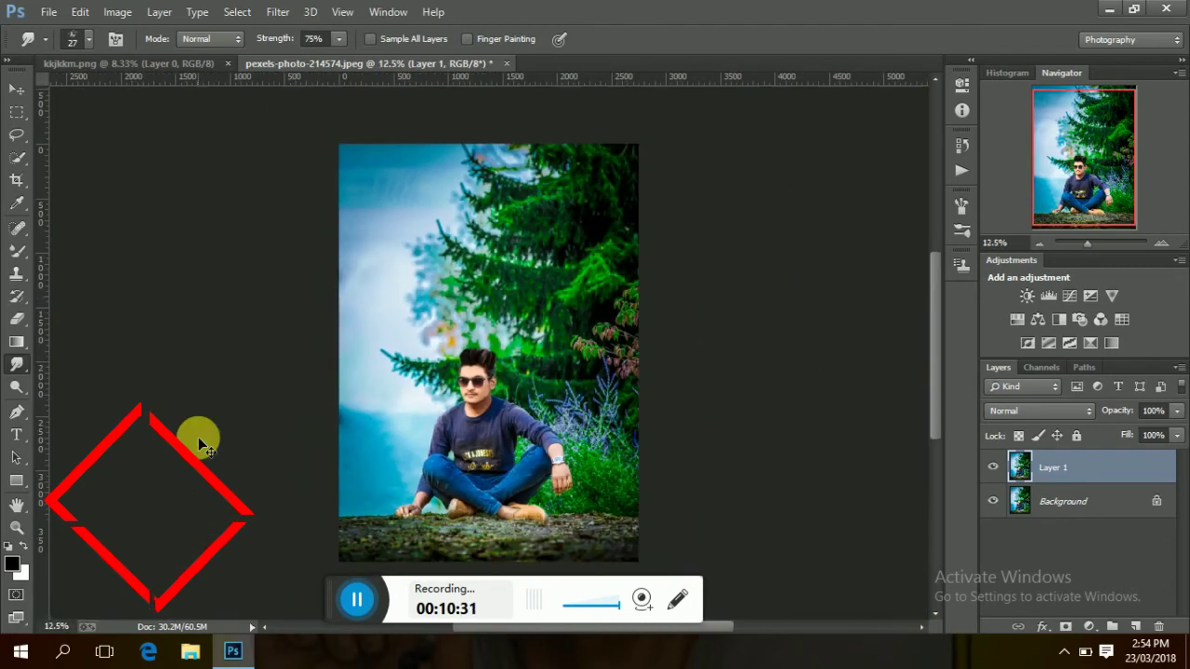
{"action": "key", "text": "ctrl+minus"}
{"action": "right_click", "coordinate": [1050, 467]}
{"action": "left_click", "coordinate": [819, 533]}
- Unlock the Background, add a Stroke layer style, and flatten the image again
{"action": "left_click", "coordinate": [1157, 472]}
{"action": "left_click", "coordinate": [1090, 626]}
{"action": "left_click", "coordinate": [1044, 625]}
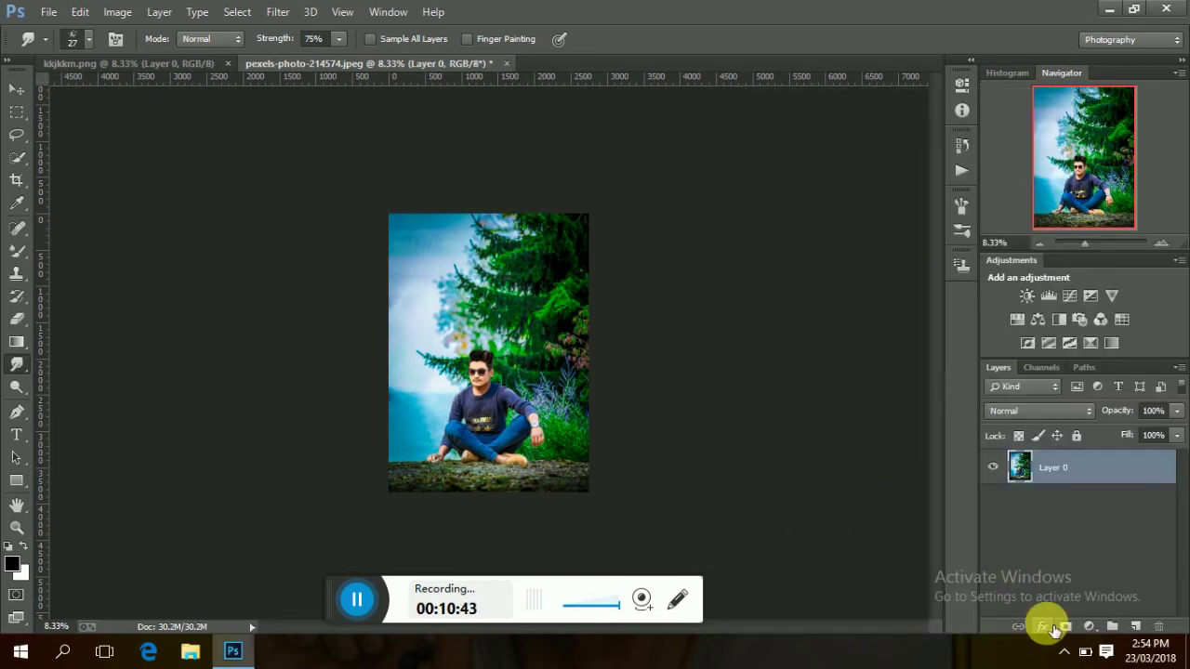
{"action": "left_click", "coordinate": [1057, 461]}
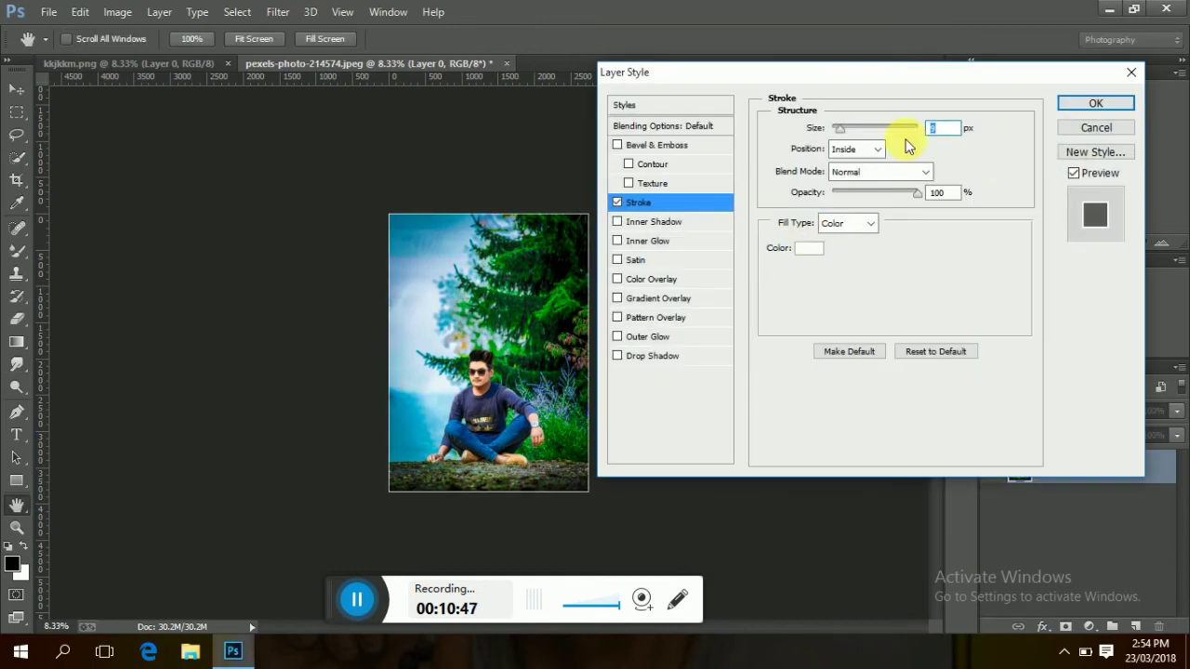
{"action": "left_click", "coordinate": [1078, 103]}
{"action": "right_click", "coordinate": [1032, 465]}
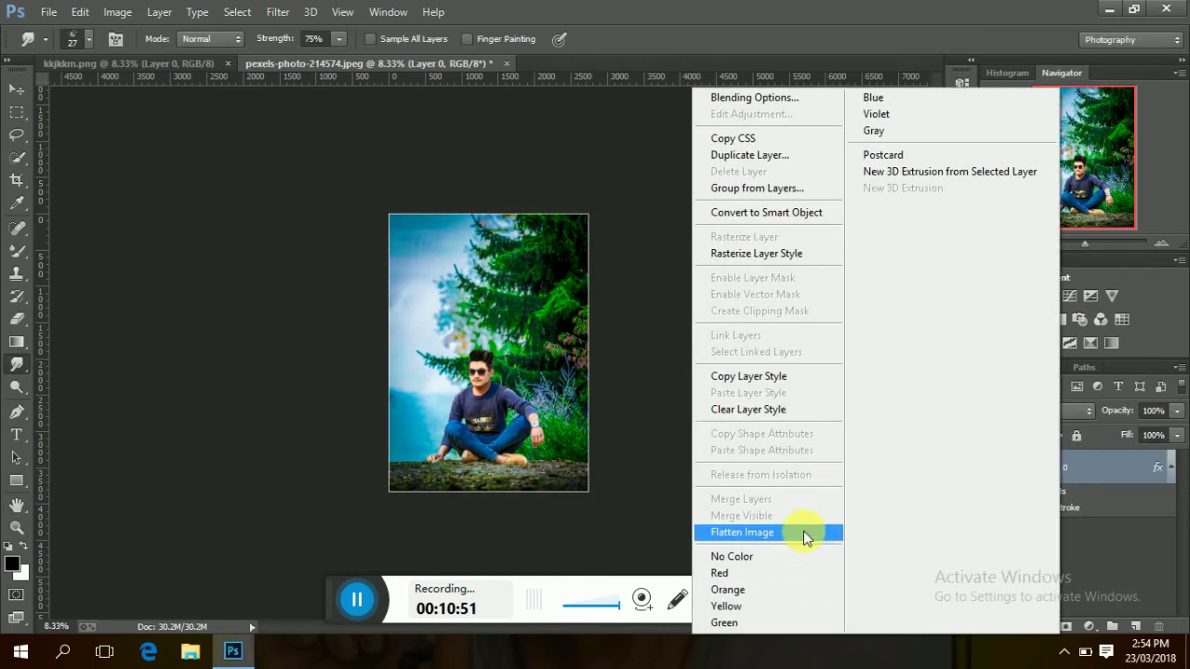
{"action": "left_click", "coordinate": [804, 532]}
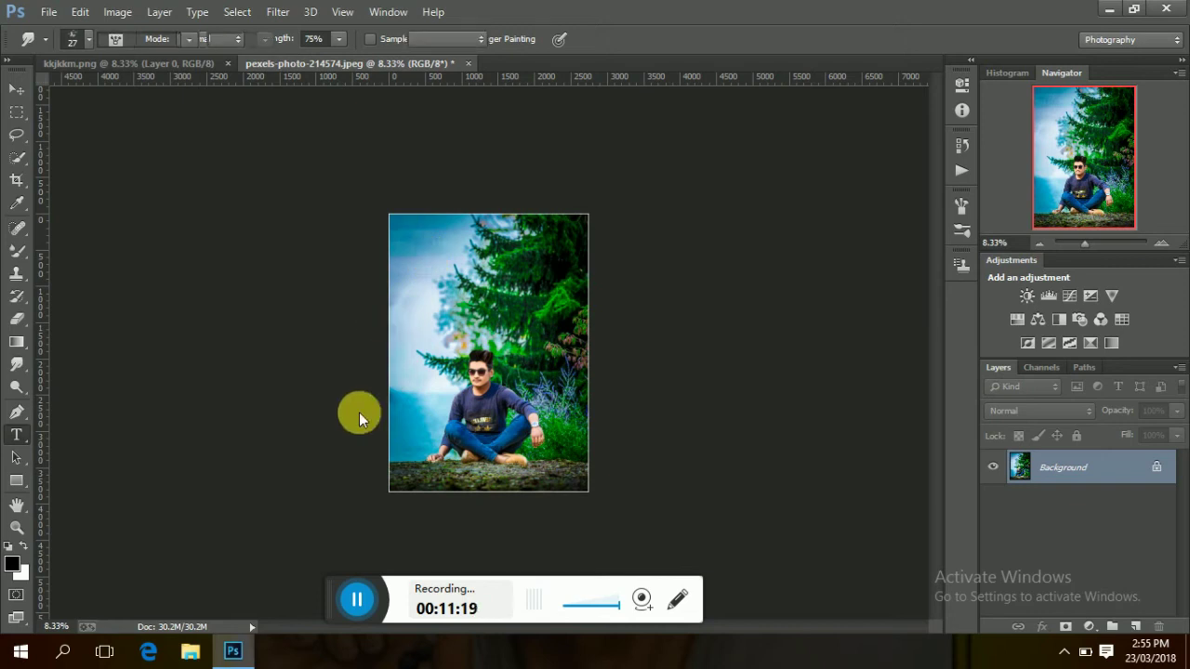
- Add a 'VACATION' text layer in the Stencil font near the top of the photo
{"action": "key", "text": "t"}
{"action": "left_click", "coordinate": [365, 448]}
{"action": "key", "text": "ctrl+plus"}
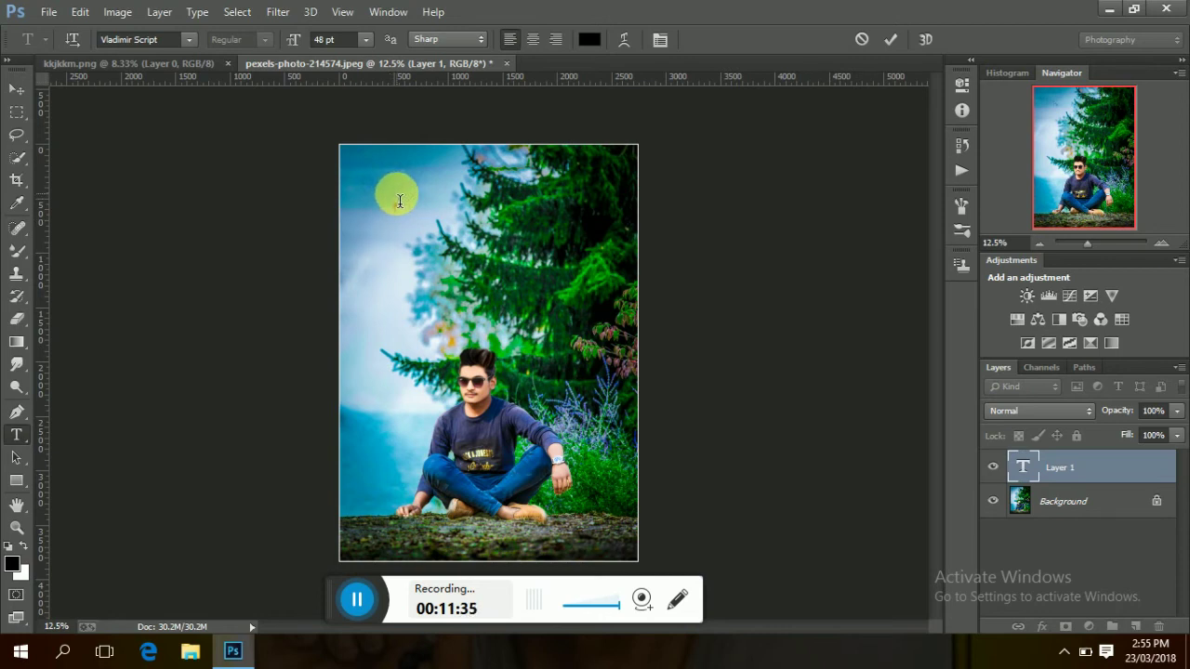
{"action": "left_click", "coordinate": [189, 39]}
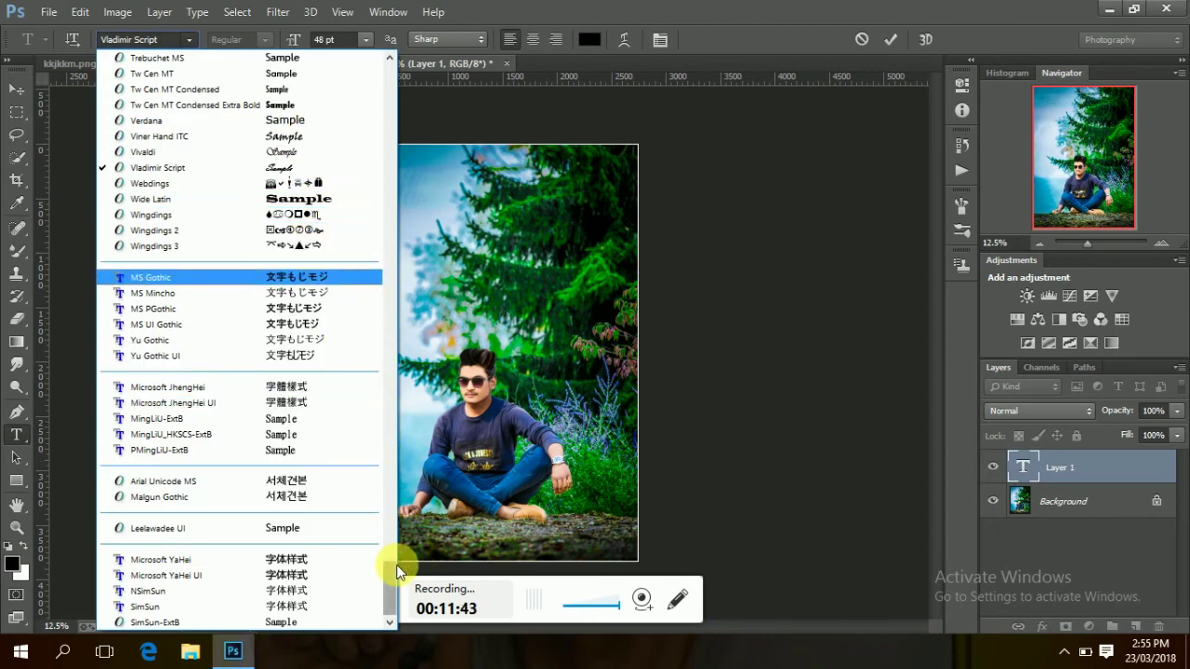
{"action": "left_click_drag", "start_coordinate": [387, 554], "coordinate": [385, 526]}
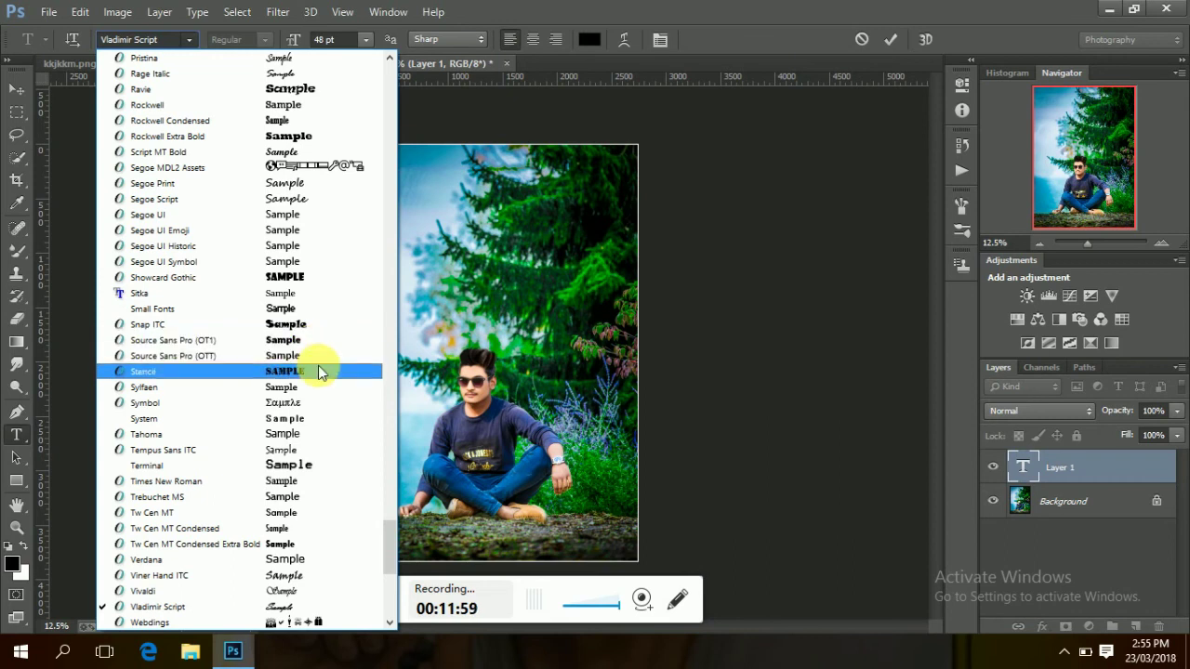
{"action": "left_click", "coordinate": [318, 369]}
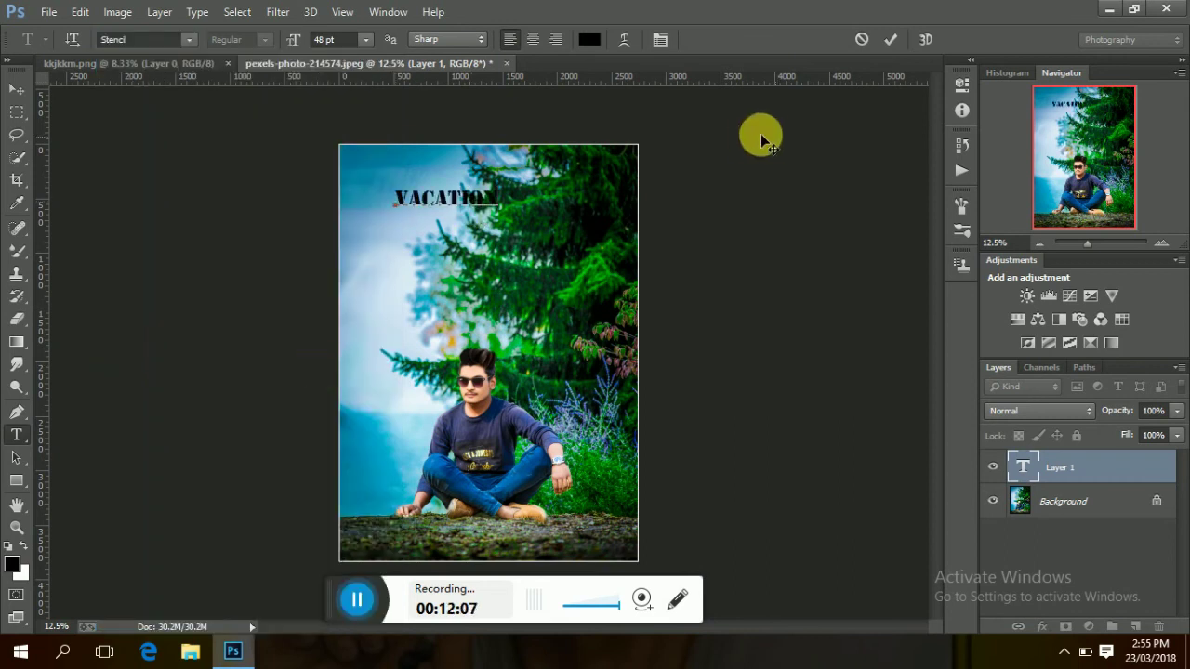
{"action": "left_click", "coordinate": [885, 40]}
- Enlarge the VACATION text to about 200% and nudge it up and left
{"action": "left_click", "coordinate": [16, 88]}
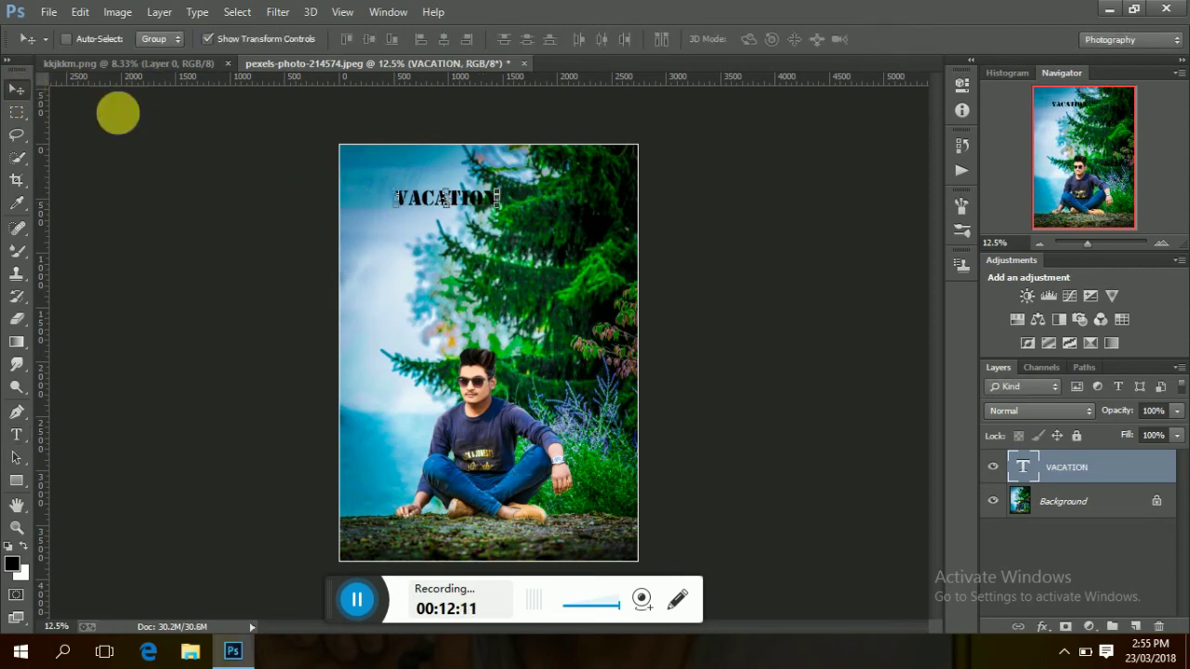
{"action": "left_click_drag", "start_coordinate": [508, 215], "coordinate": [602, 232]}
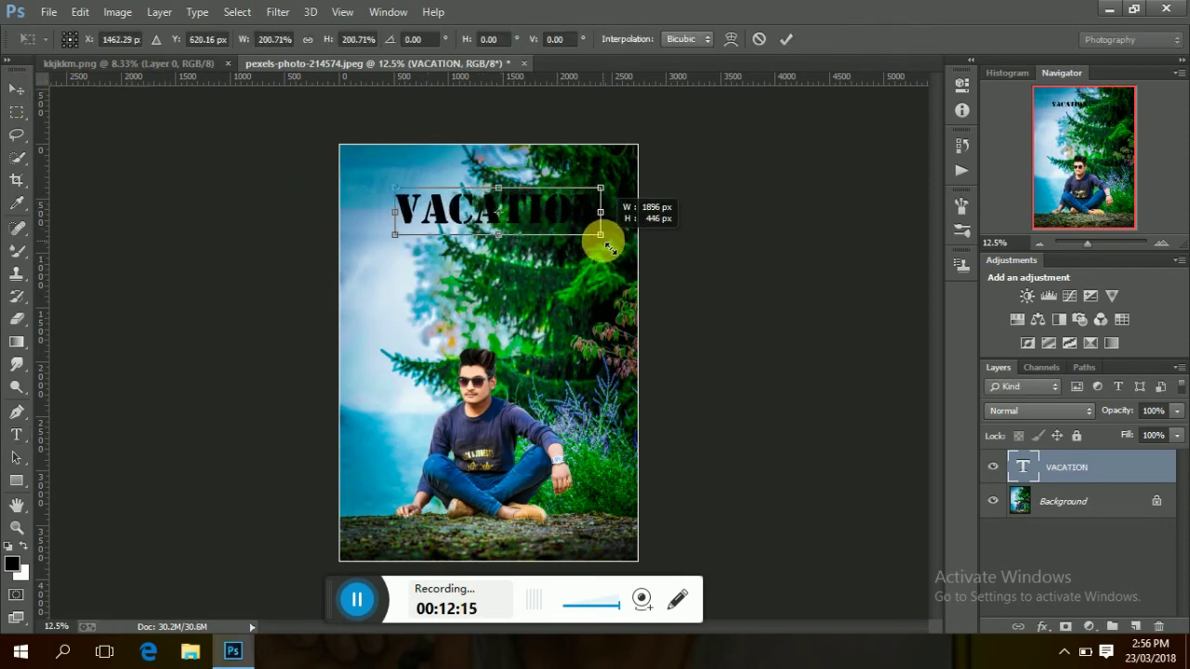
{"action": "left_click_drag", "start_coordinate": [544, 207], "coordinate": [391, 198]}
{"action": "left_click", "coordinate": [787, 39]}
- Change the VACATION text colour to white
{"action": "left_click", "coordinate": [16, 434]}
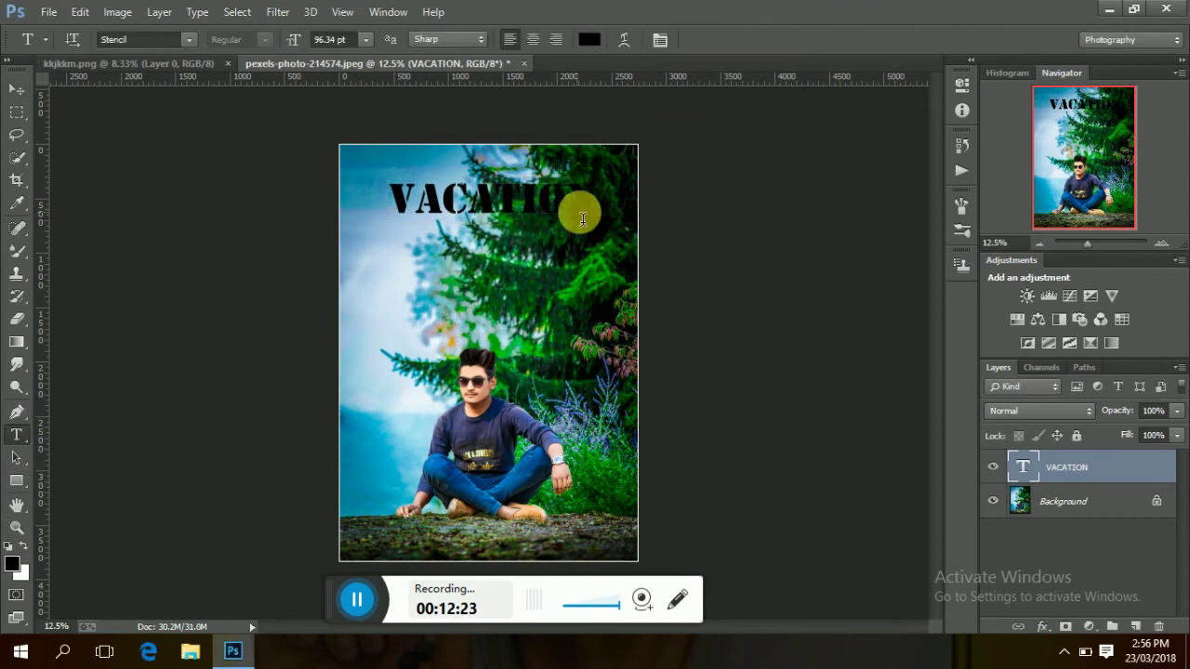
{"action": "left_click", "coordinate": [589, 39]}
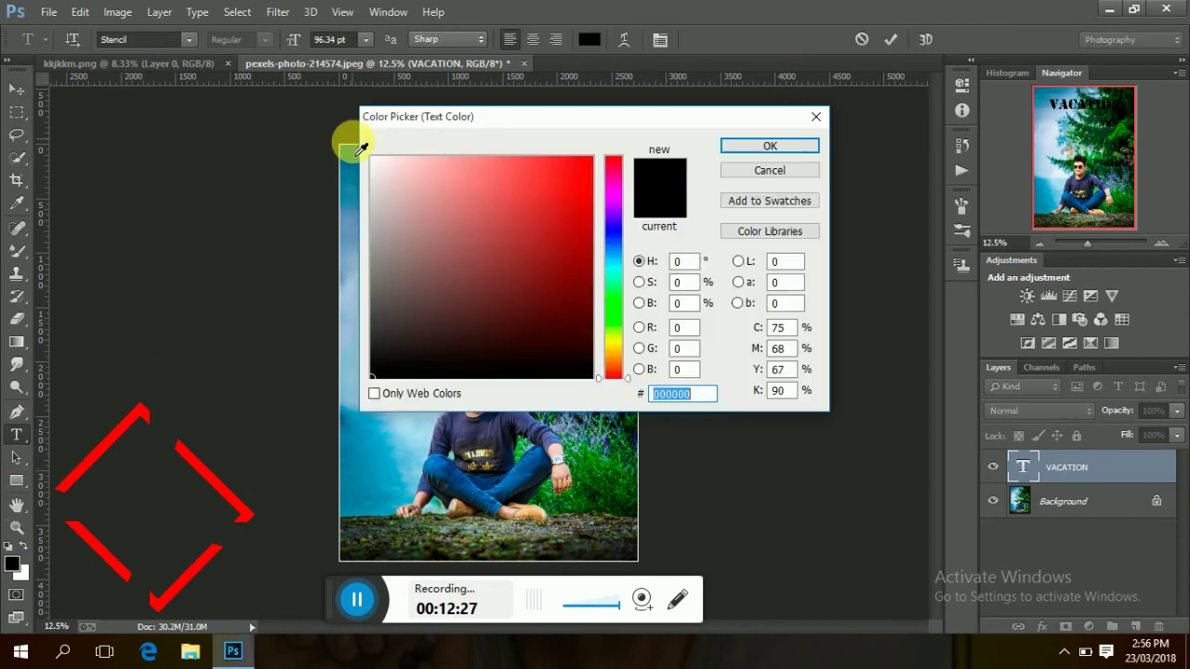
{"action": "left_click", "coordinate": [373, 159]}
{"action": "left_click", "coordinate": [756, 146]}
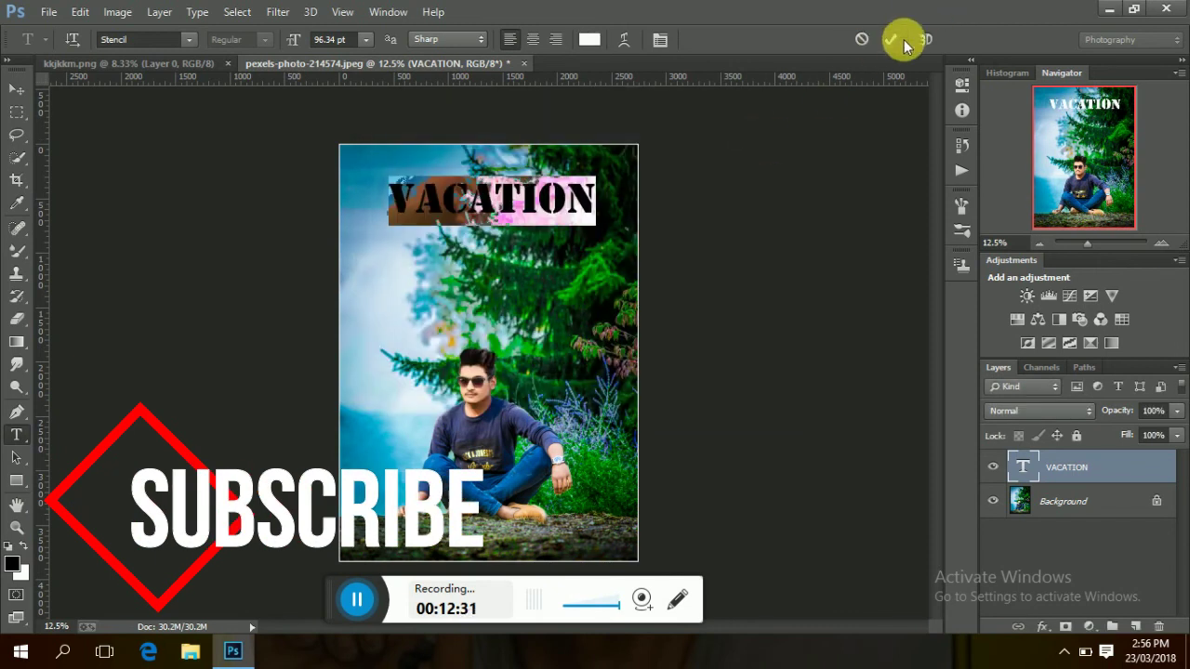
{"action": "left_click", "coordinate": [904, 39]}
- Scale the title to 70%, set layer opacity to 62%, and place it at top centre
{"action": "left_click", "coordinate": [16, 88]}
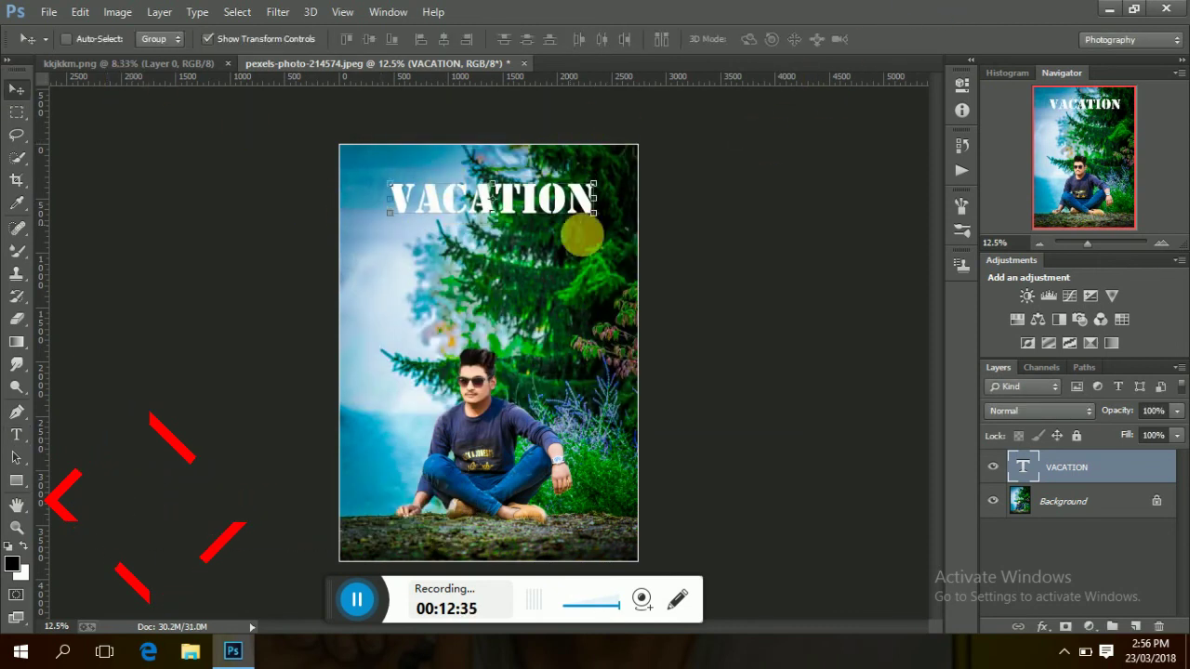
{"action": "key", "text": "ctrl+t"}
{"action": "mouse_move", "coordinate": [595, 212]}
{"action": "left_mouse_down"}
{"action": "mouse_move", "coordinate": [545, 208]}
{"action": "mouse_move", "coordinate": [553, 168]}
{"action": "left_mouse_up"}
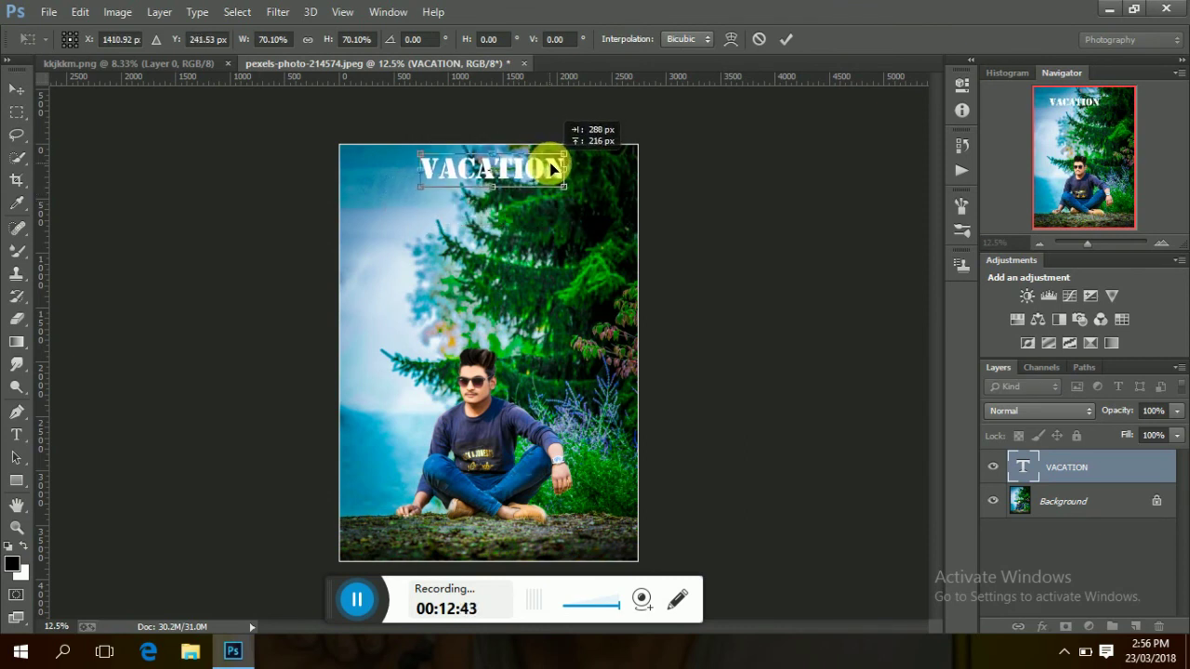
{"action": "left_click", "coordinate": [786, 39]}
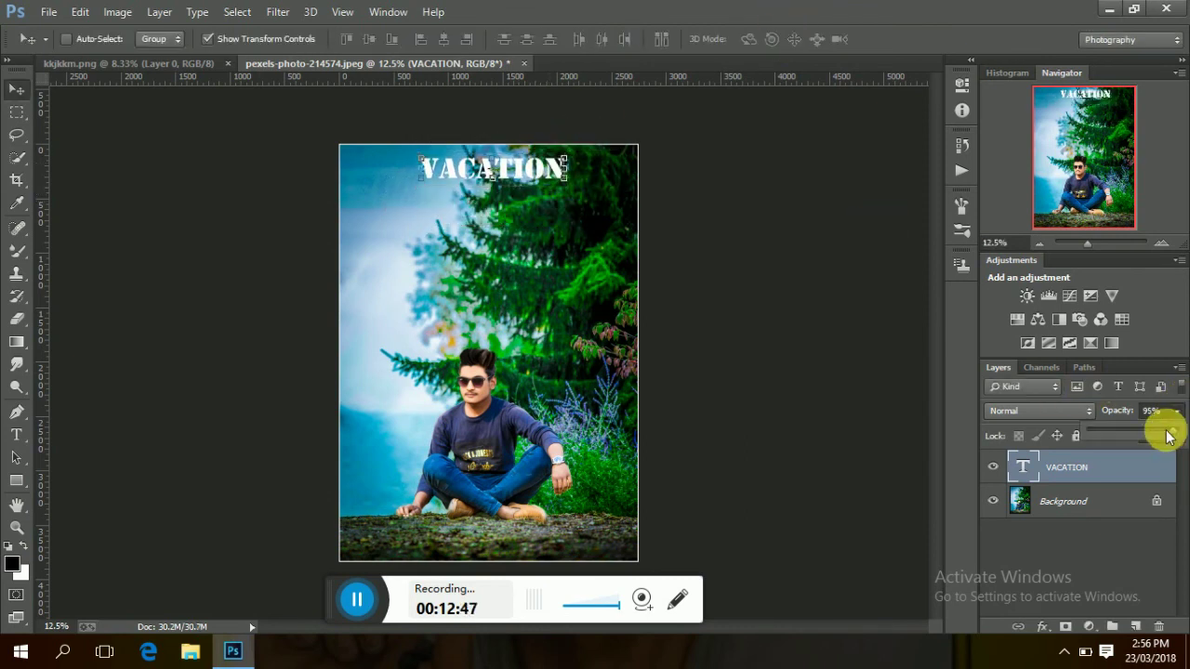
{"action": "left_click_drag", "start_coordinate": [1146, 433], "coordinate": [1143, 433]}
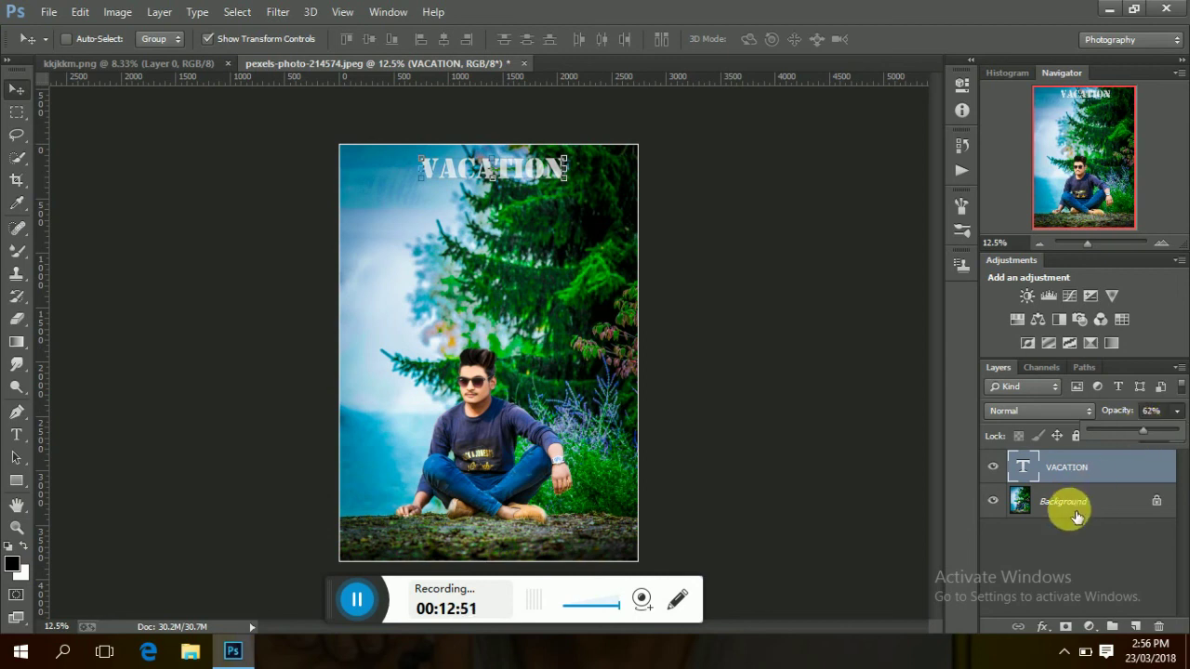
{"action": "left_click_drag", "start_coordinate": [548, 203], "coordinate": [529, 226]}
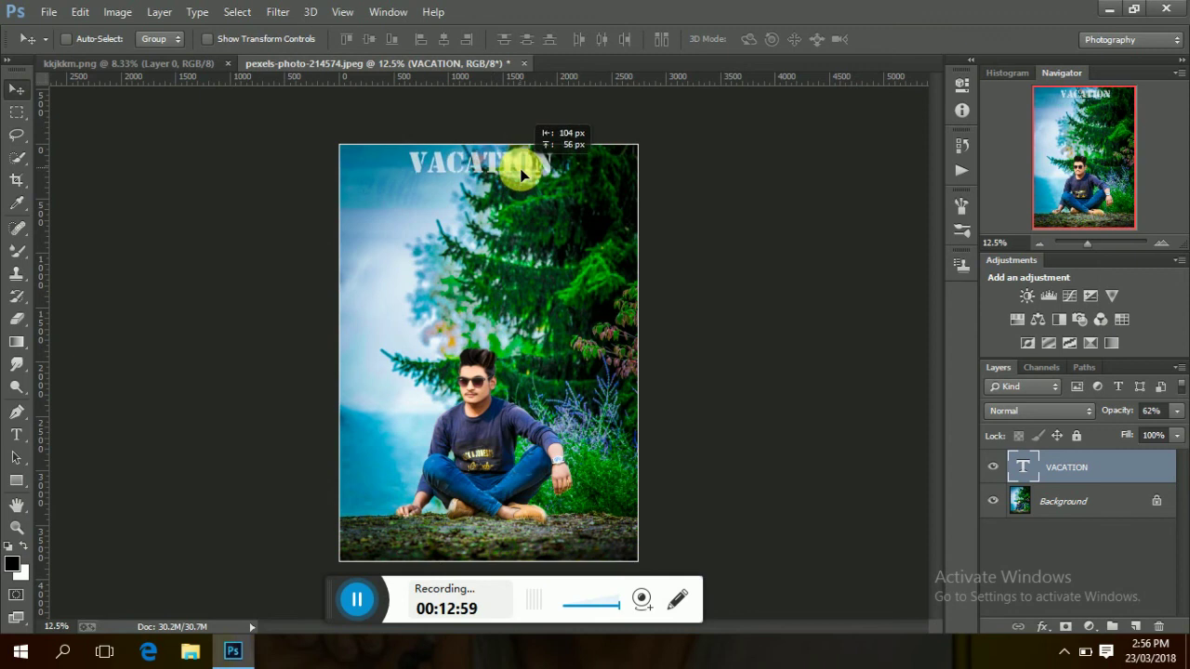
{"action": "mouse_move", "coordinate": [529, 228]}
{"action": "left_mouse_down"}
{"action": "mouse_move", "coordinate": [521, 174]}
{"action": "mouse_move", "coordinate": [534, 168]}
{"action": "left_mouse_up"}
- Zoom out and flatten the image into a single layer
{"action": "key", "text": "ctrl+minus"}
{"action": "right_click", "coordinate": [1069, 479]}
{"action": "left_click", "coordinate": [1096, 506]}
{"action": "left_click", "coordinate": [1057, 445]}
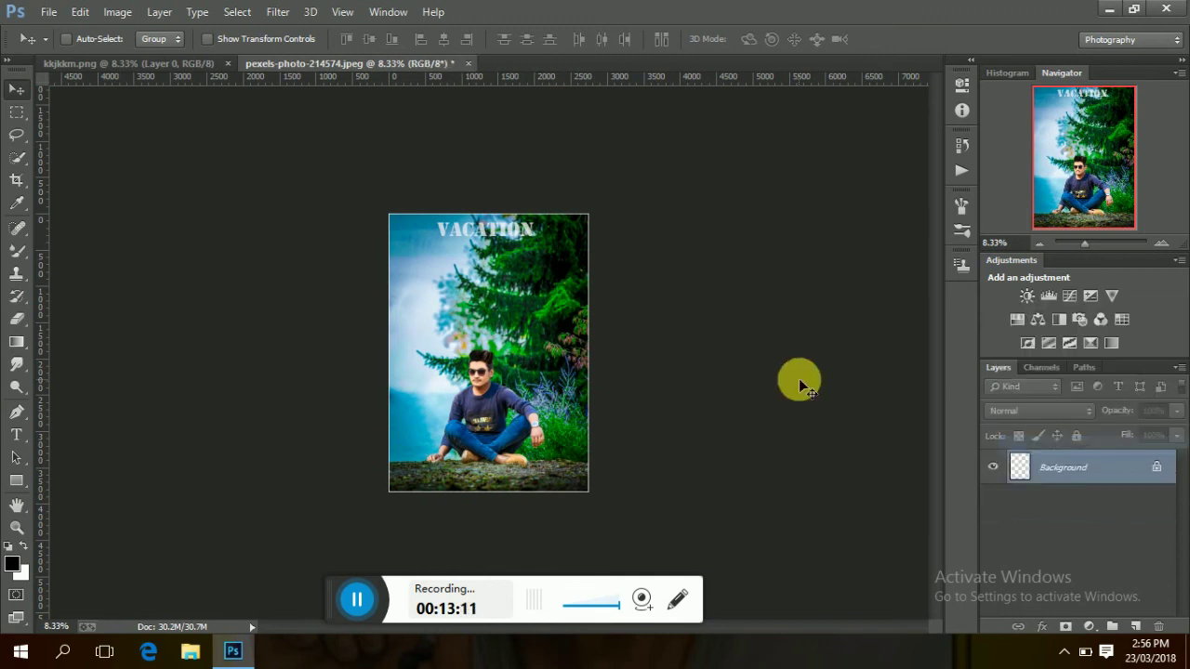